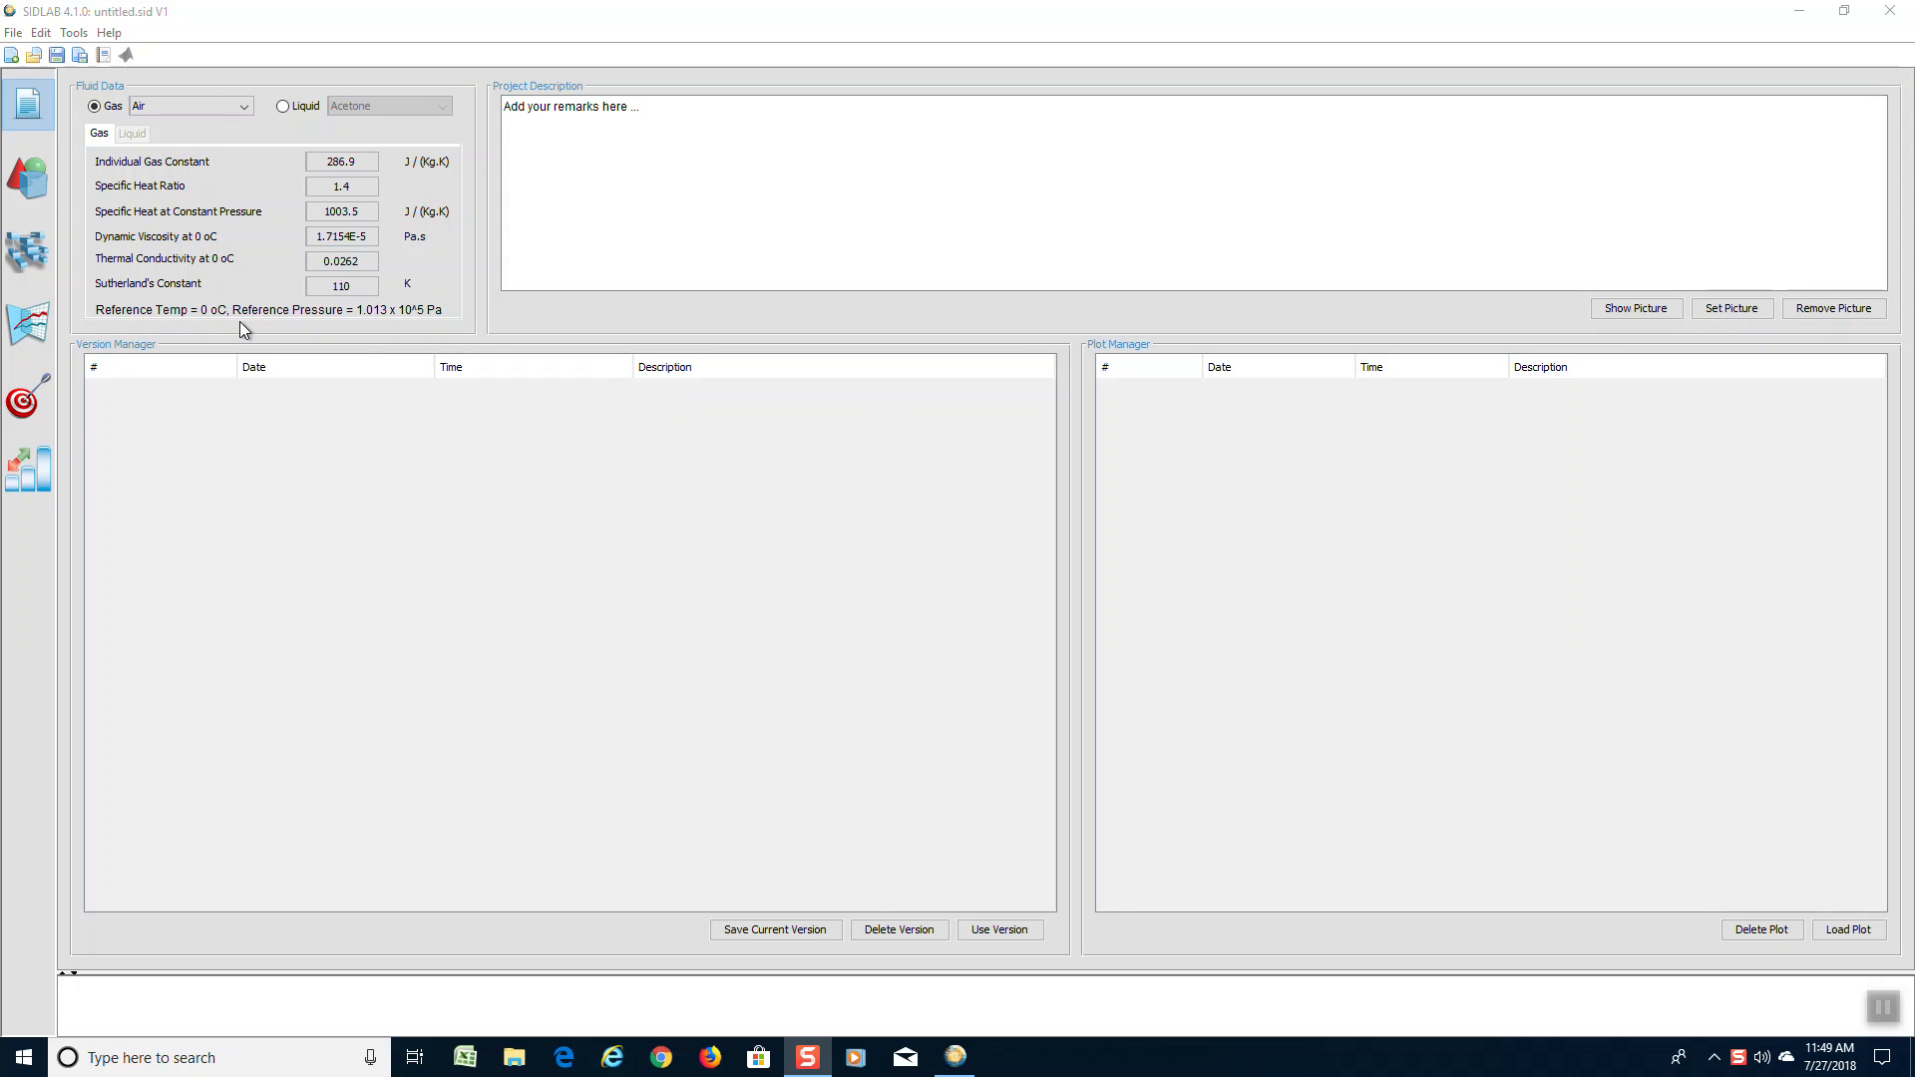
Add a Pipe element to the network with a length of 400 mm and a diameter of 116.5 mm
click(47, 267)
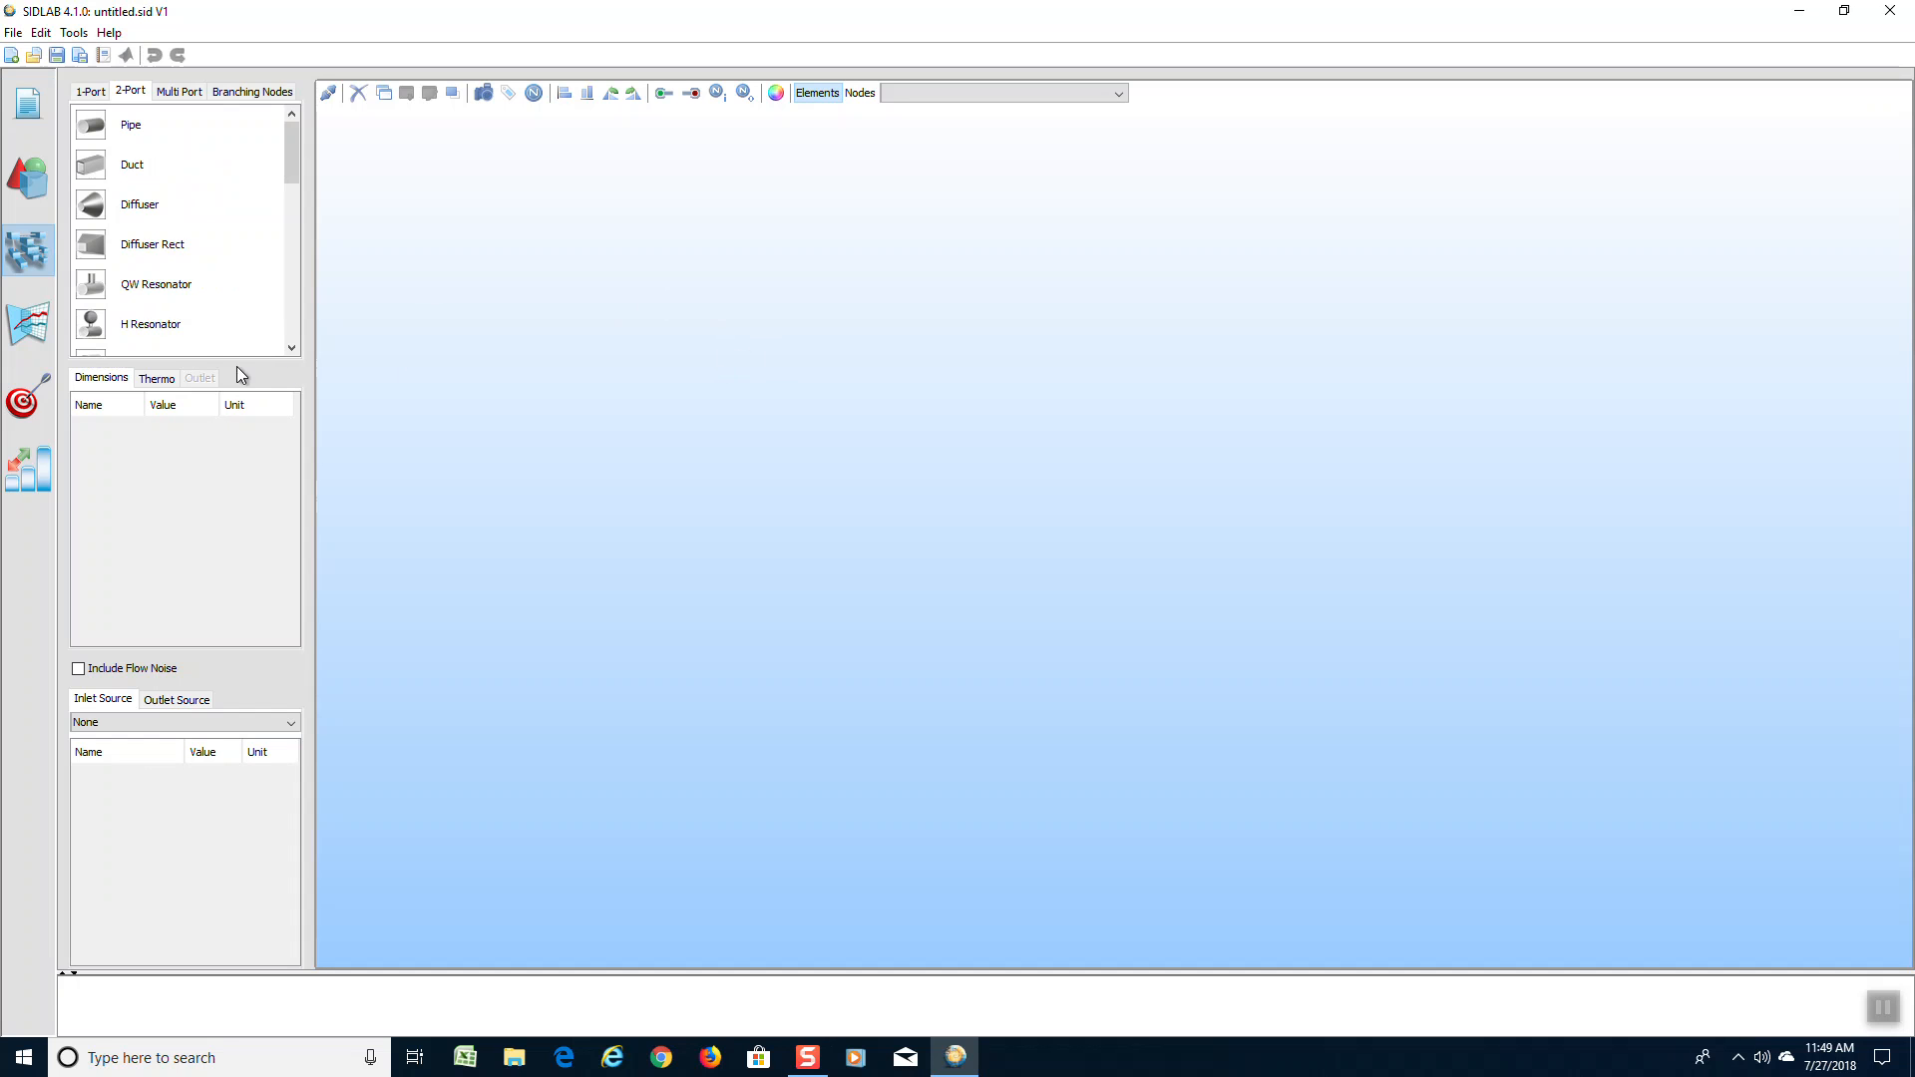
drag(97, 132, 620, 329)
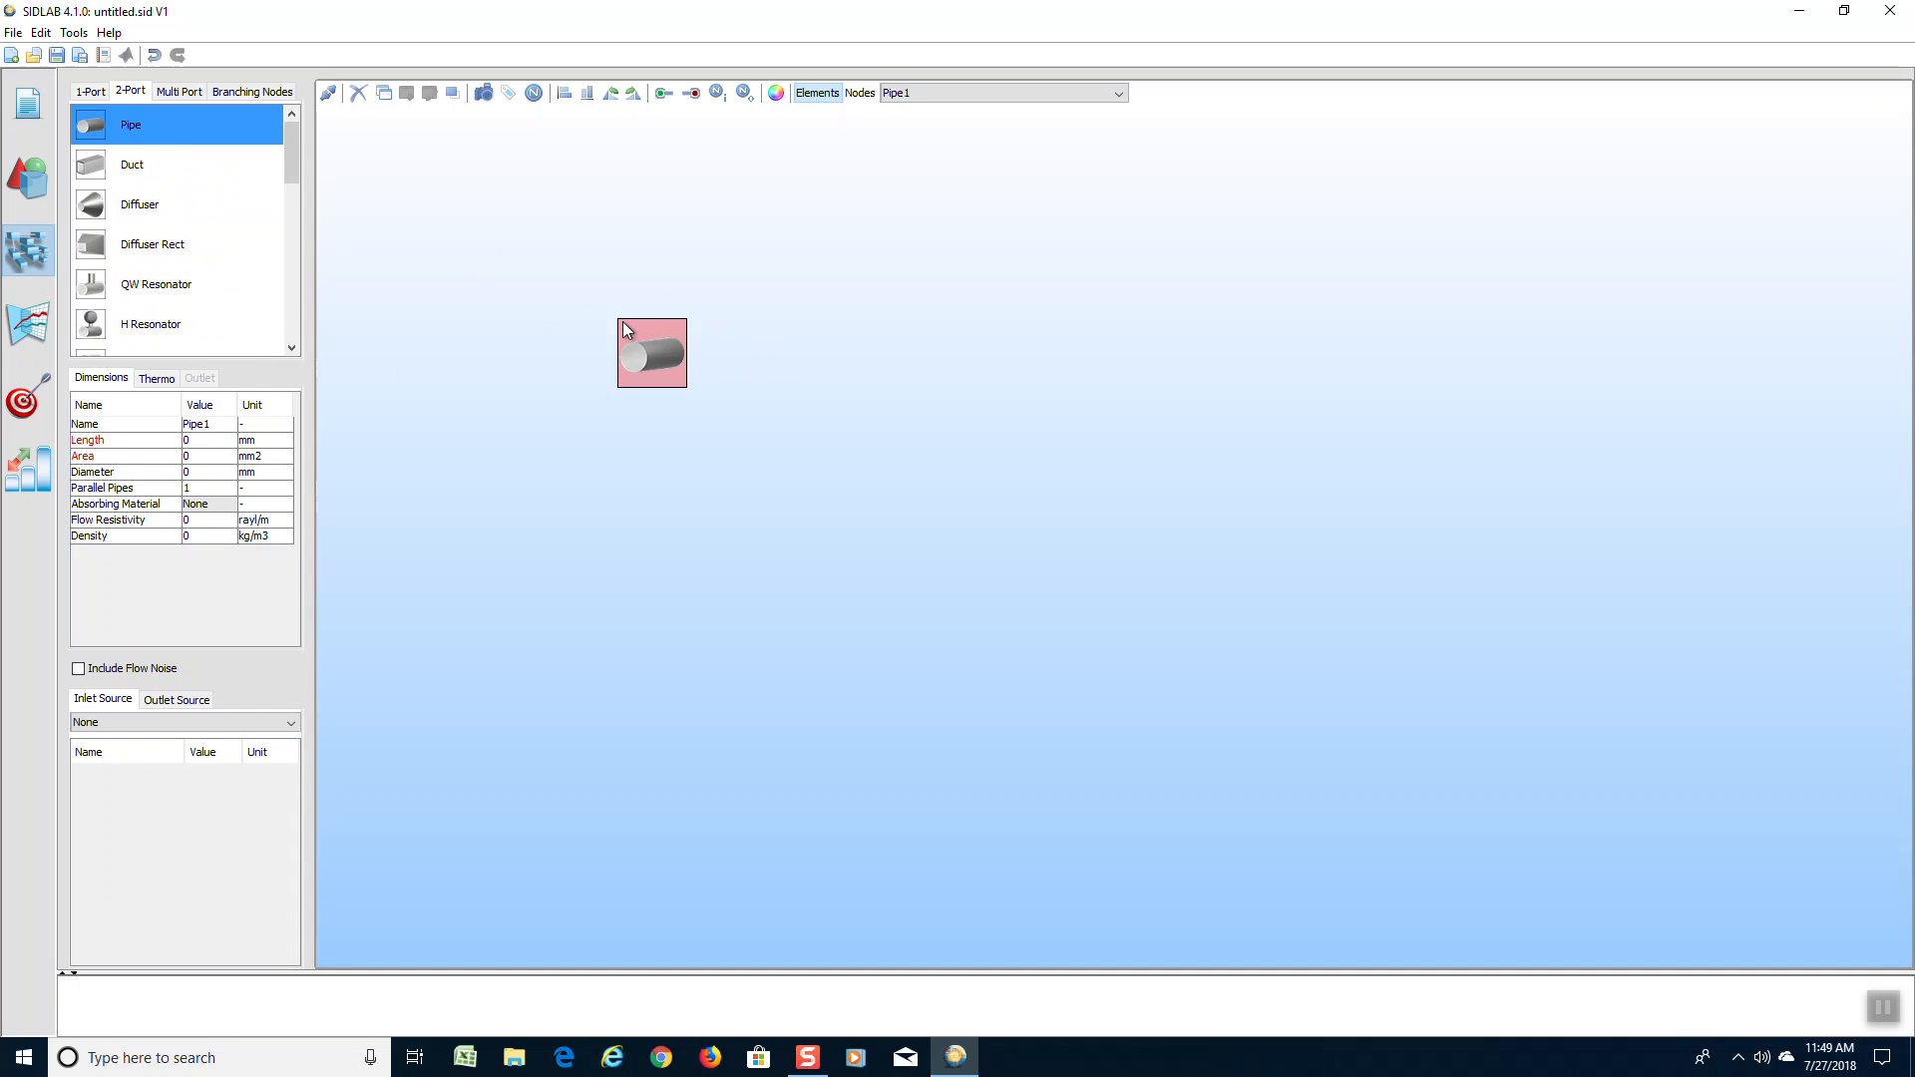
double_click(214, 441)
text(400)
double_click(221, 474)
click(596, 488)
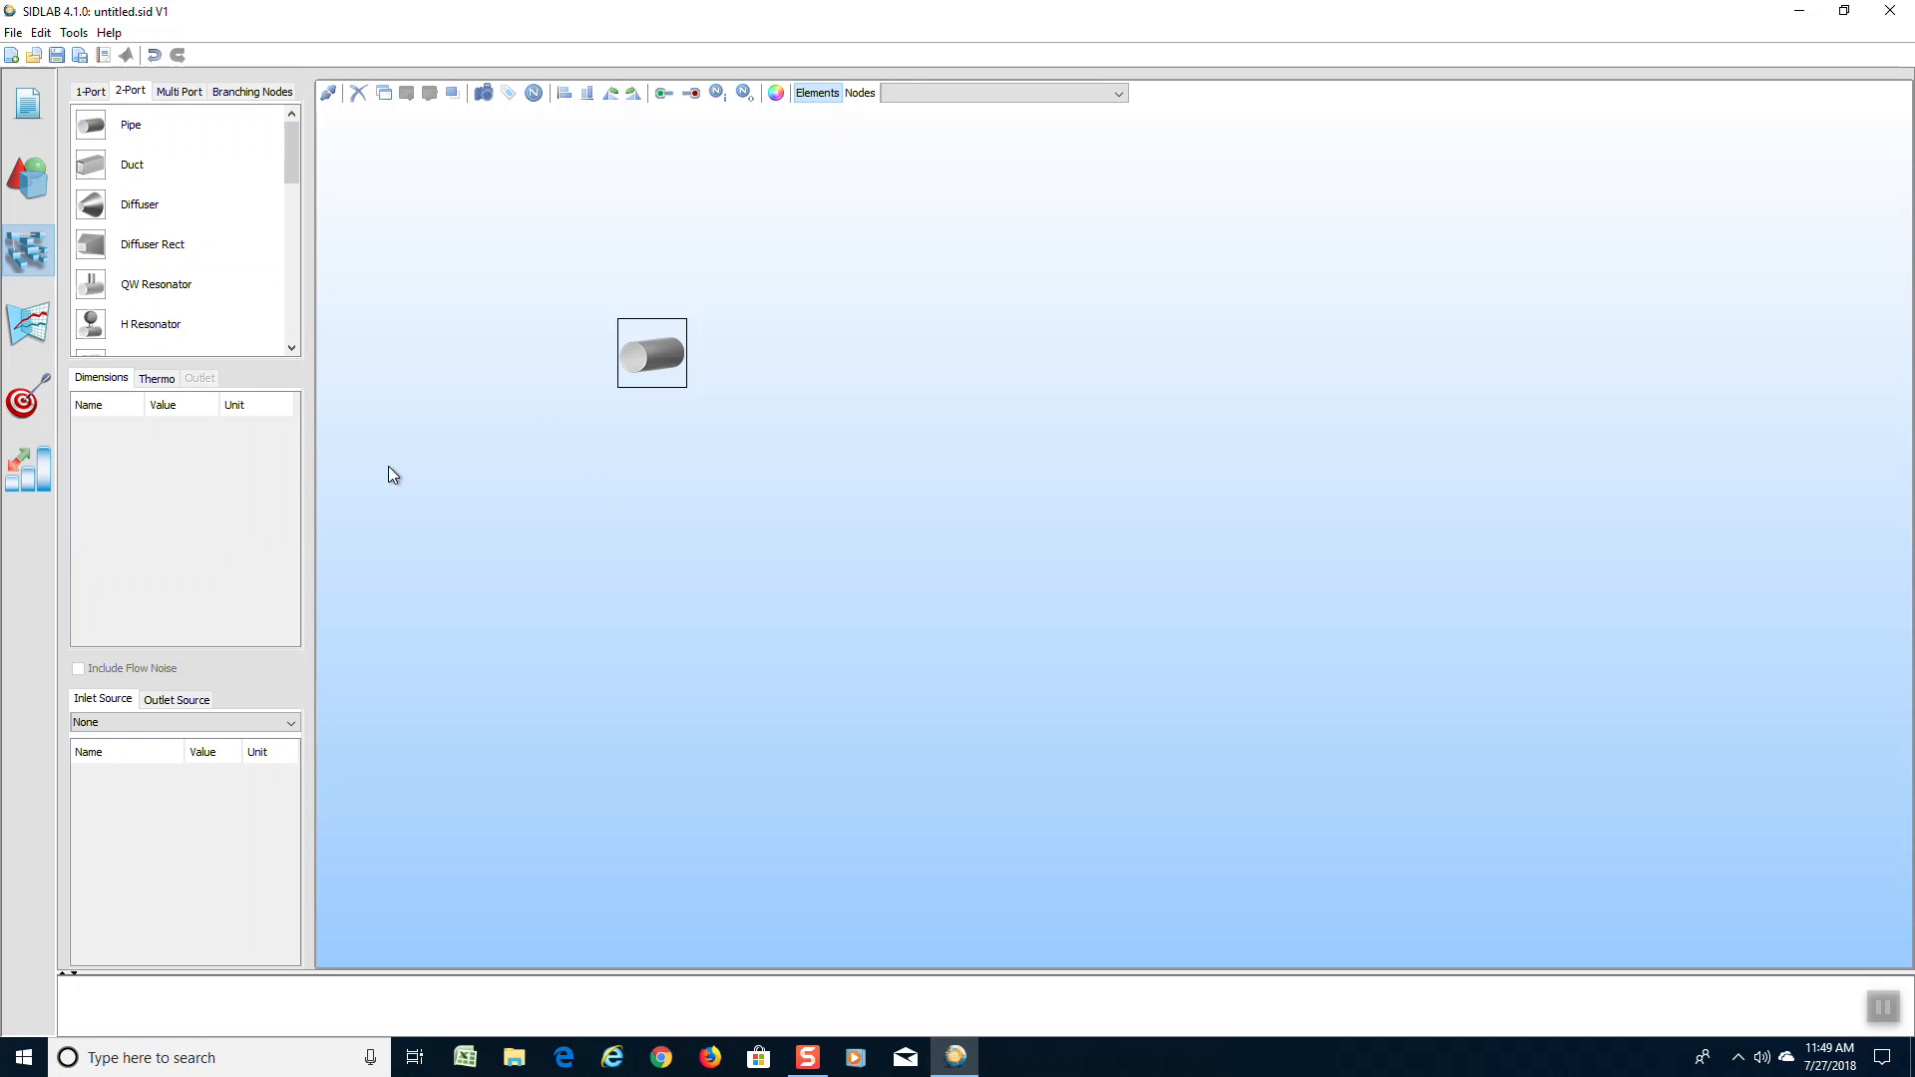
Duplicate the pipe and place the copy level with the original, leaving room for another element between them
click(626, 376)
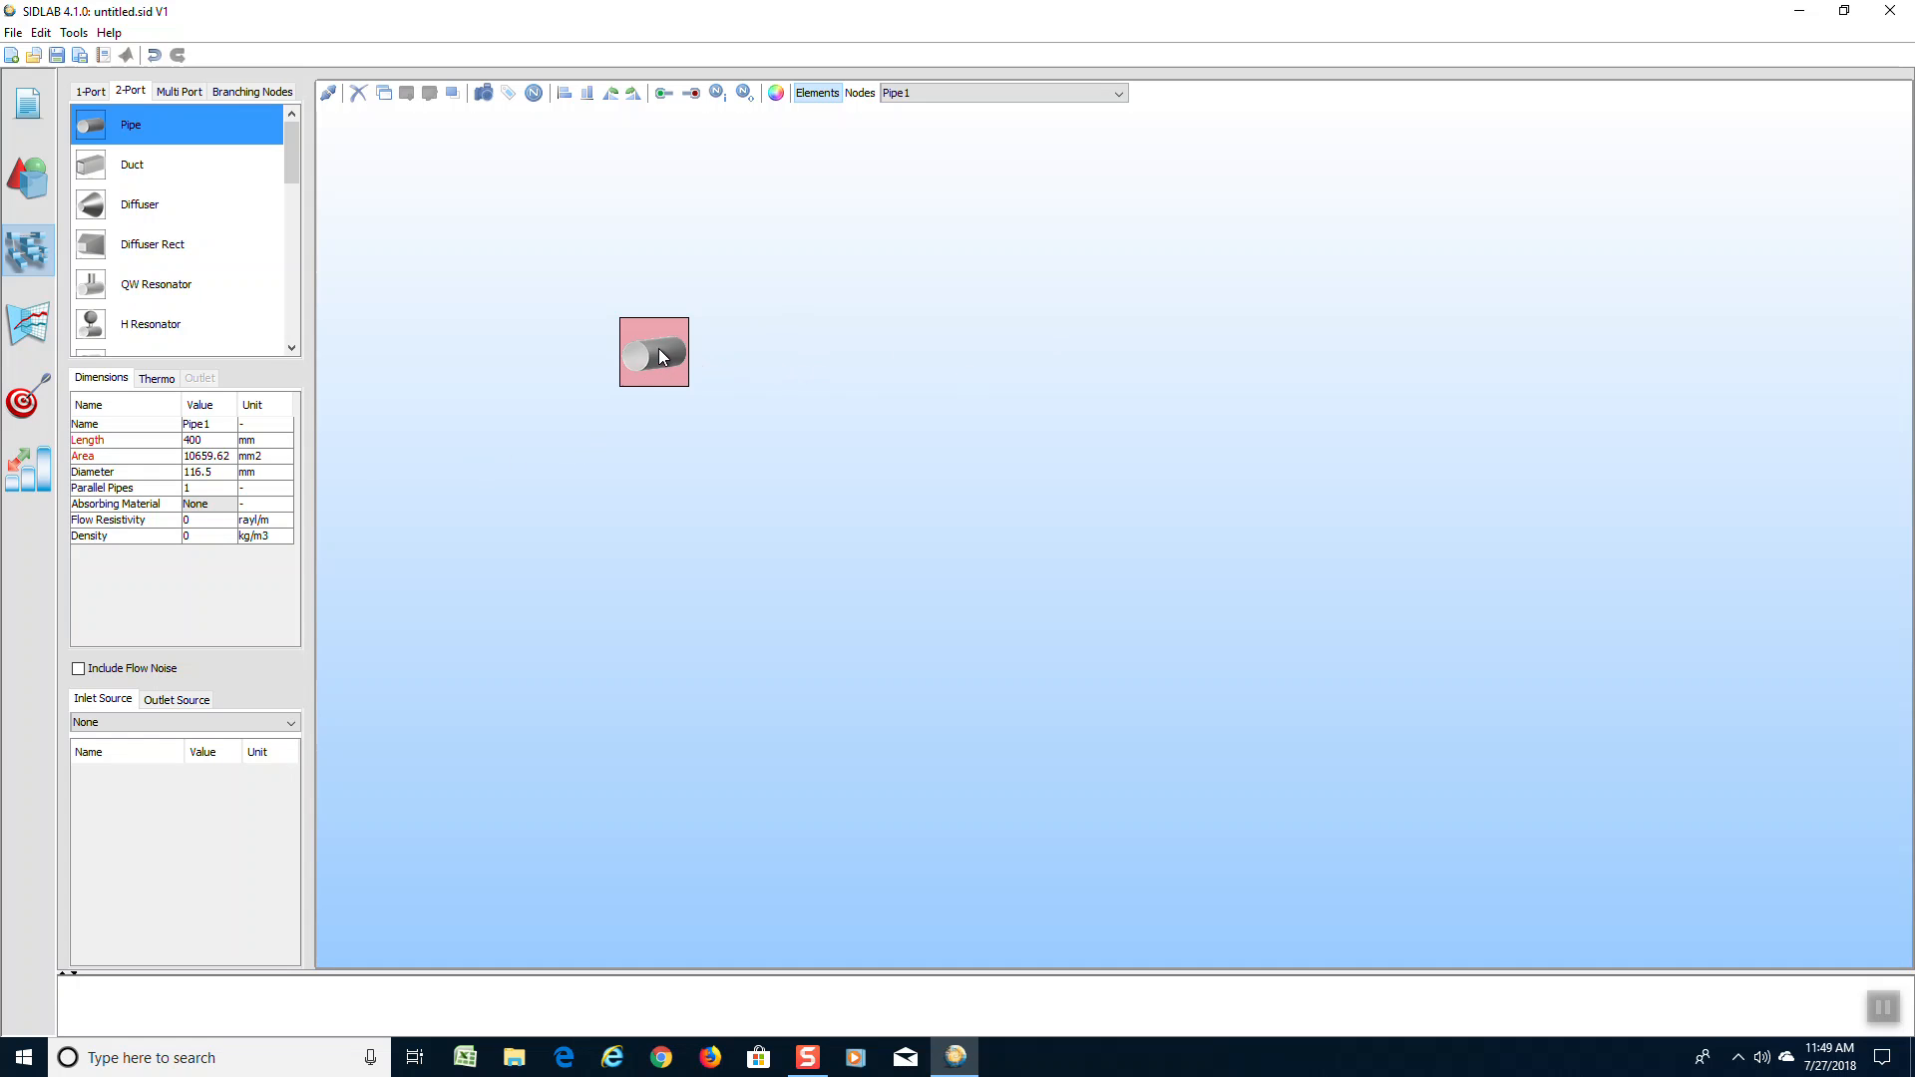
click(697, 337)
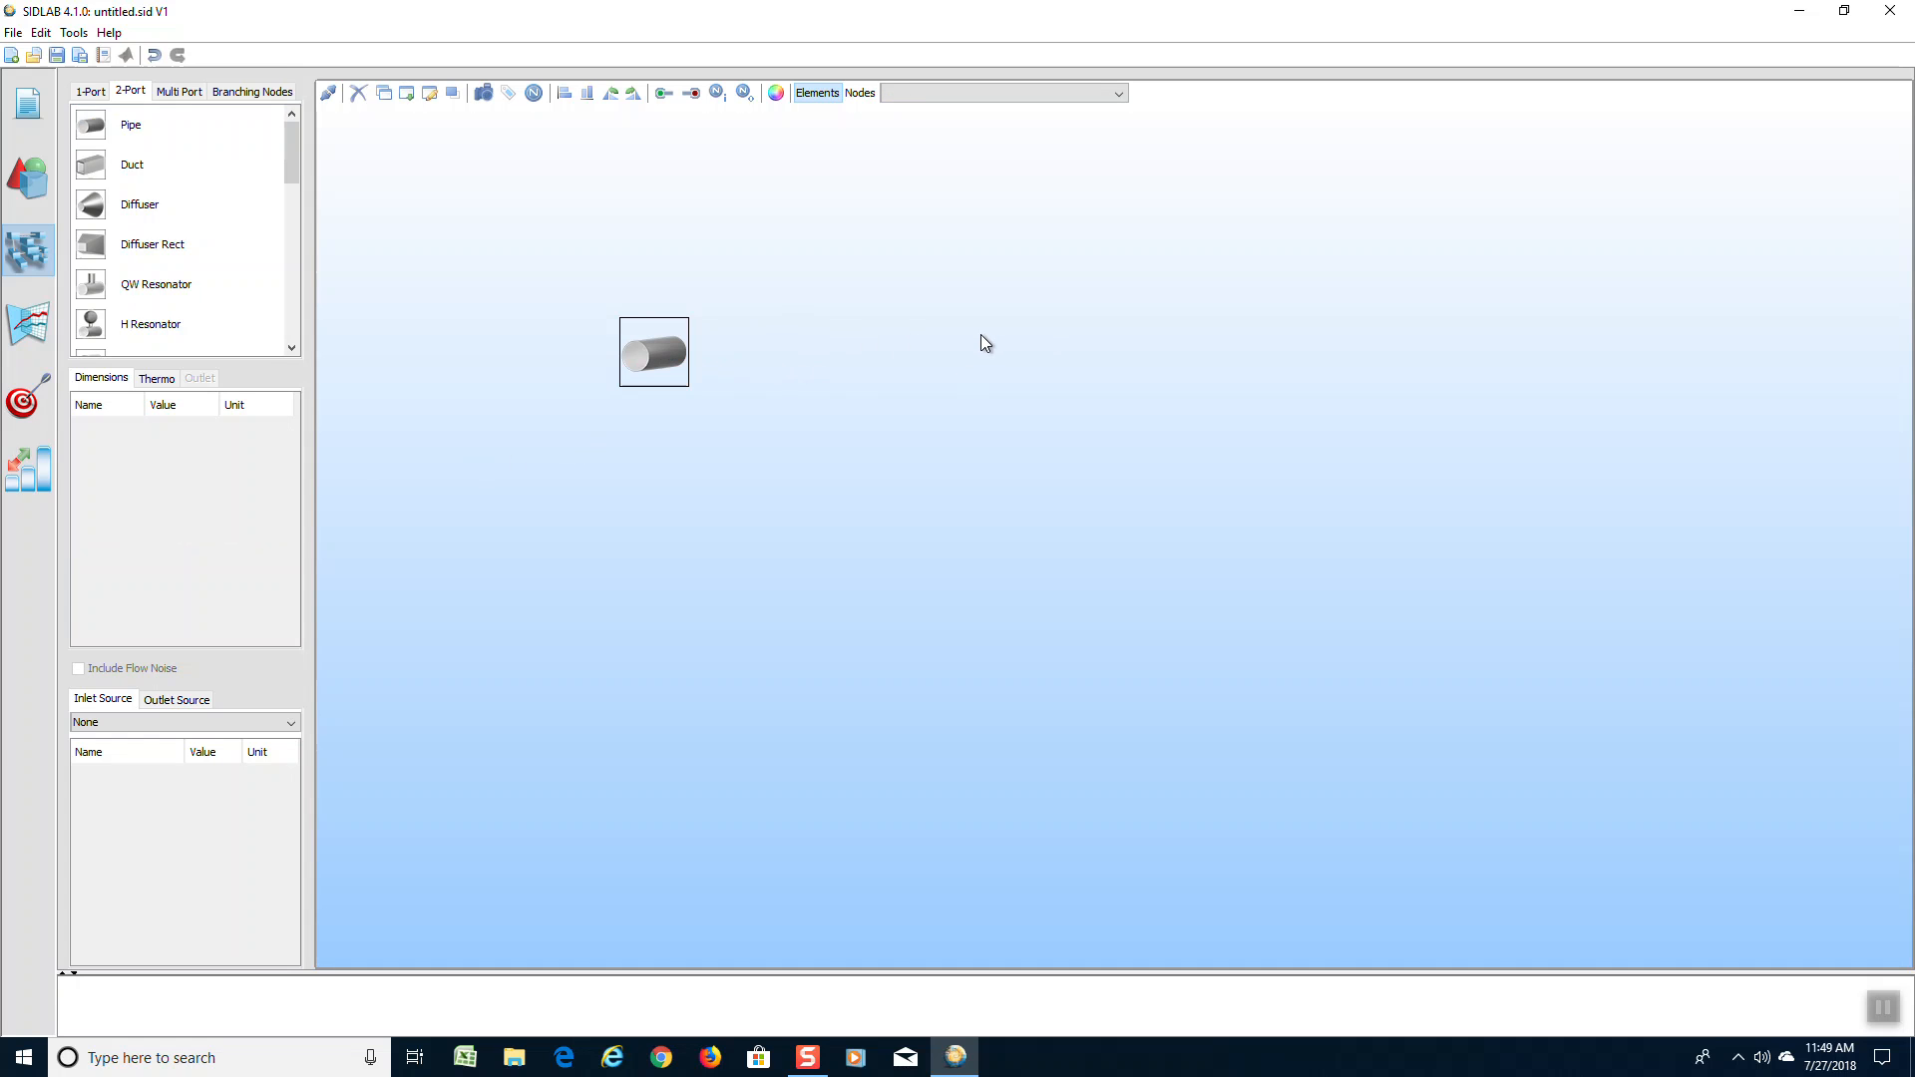
key(ctrl+v)
click(1004, 361)
drag(1020, 386, 920, 349)
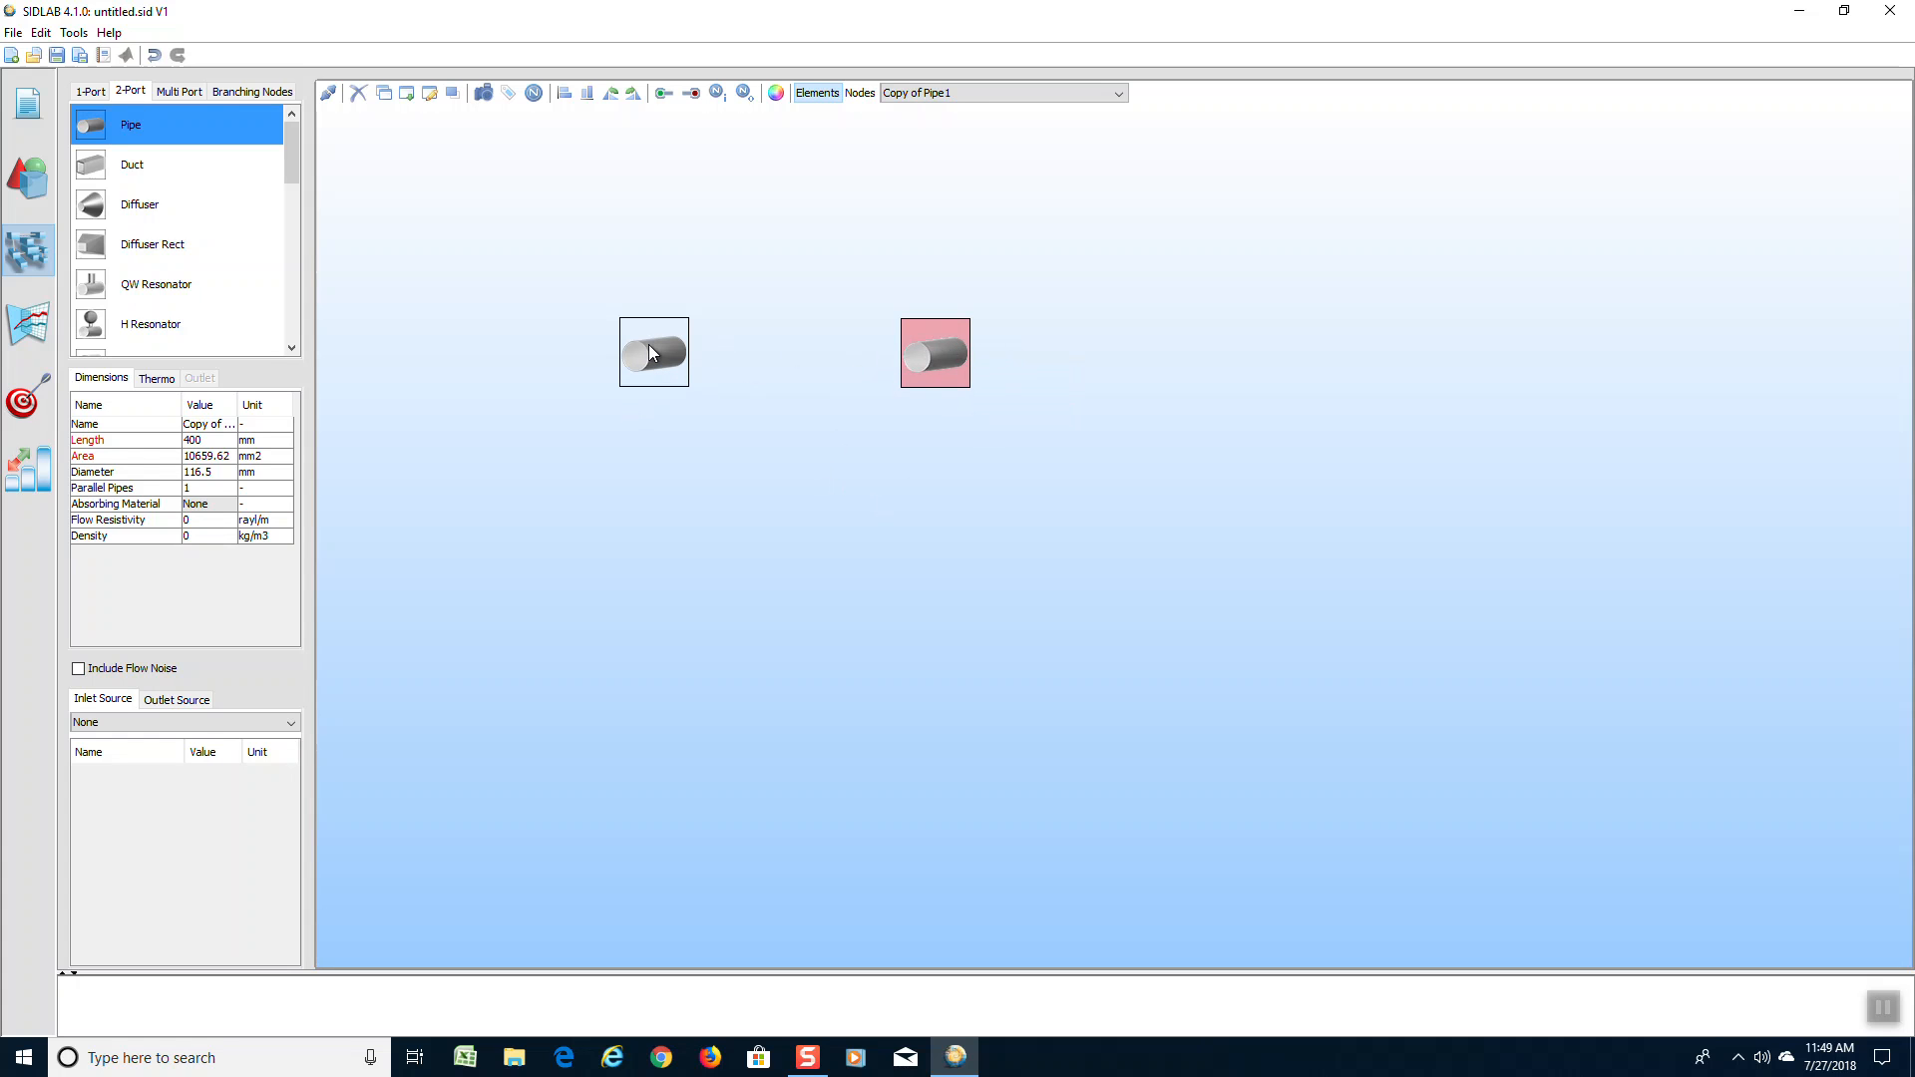
click(649, 353)
click(935, 357)
Add a third Pipe between the two existing ones with a diameter of 240 mm and a length of 540 mm
drag(87, 128, 783, 349)
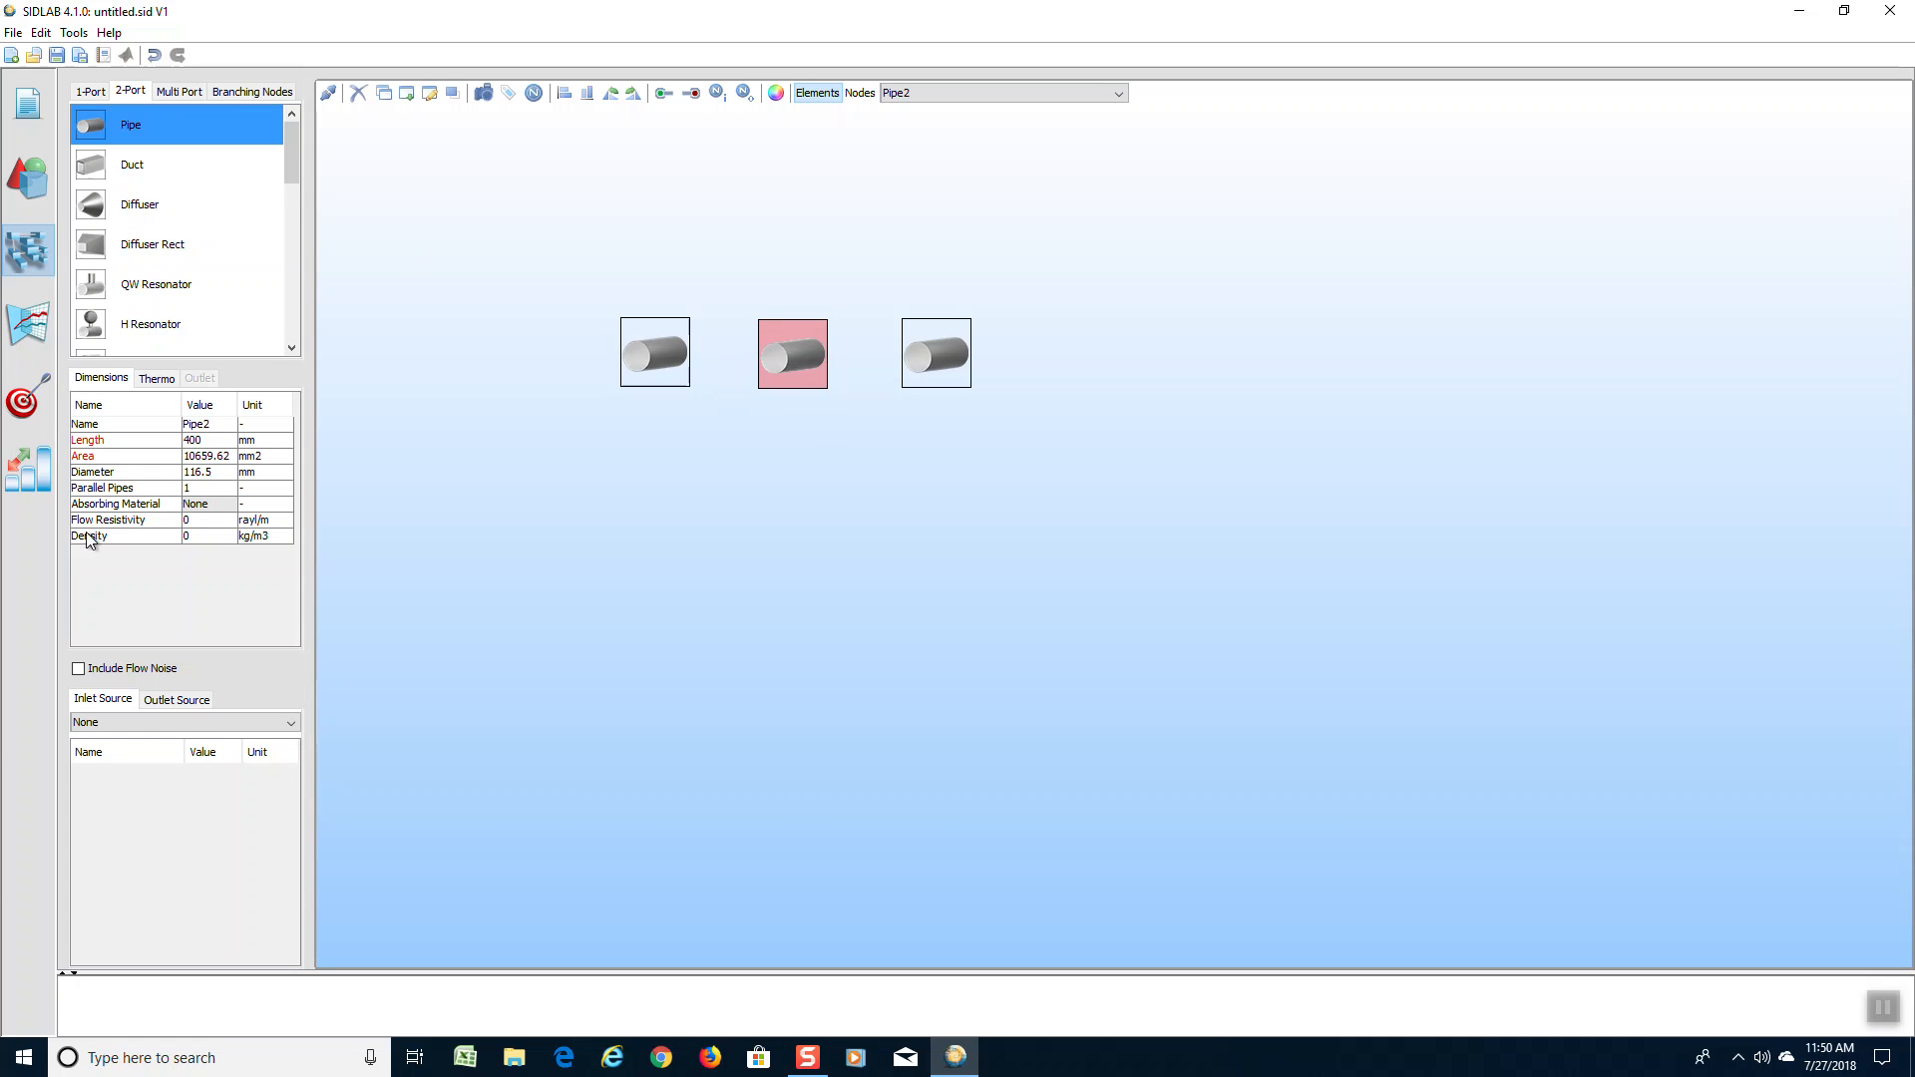
double_click(222, 474)
text(240)
double_click(221, 440)
click(762, 540)
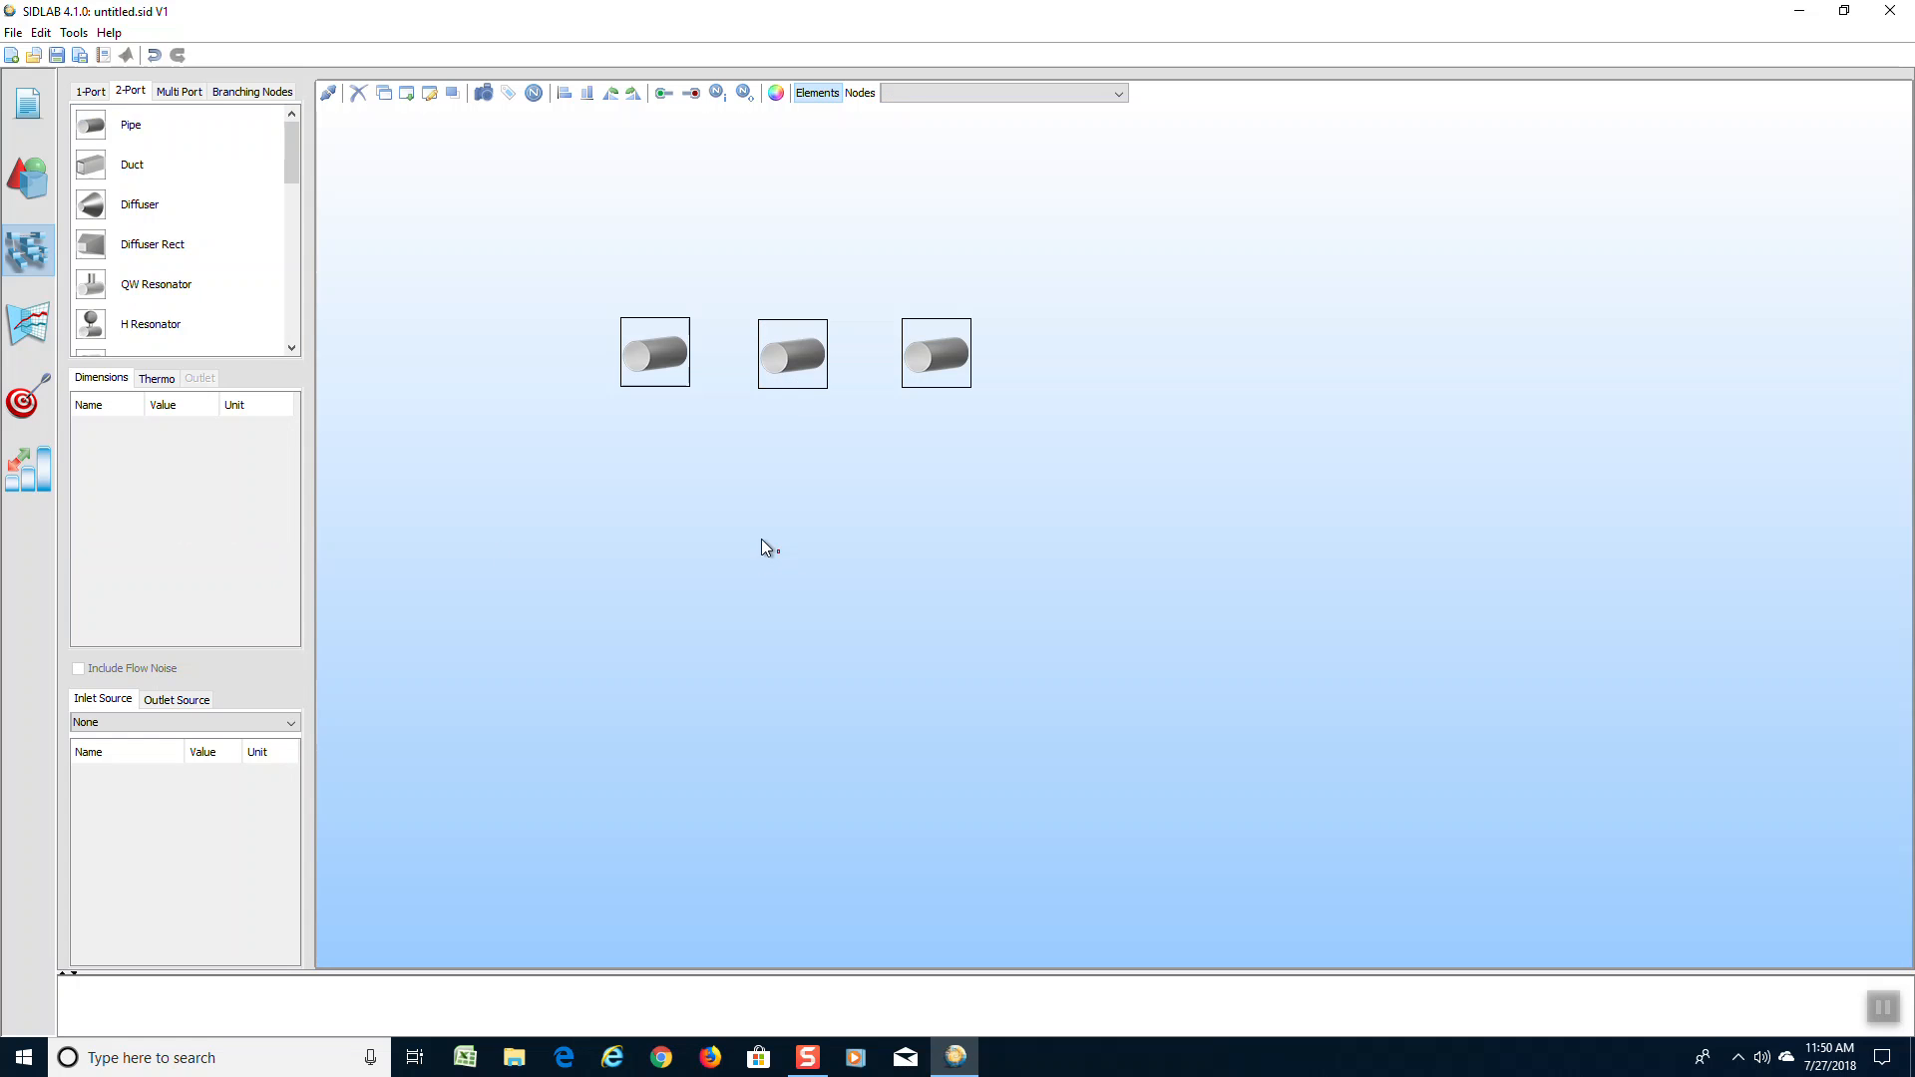
click(799, 361)
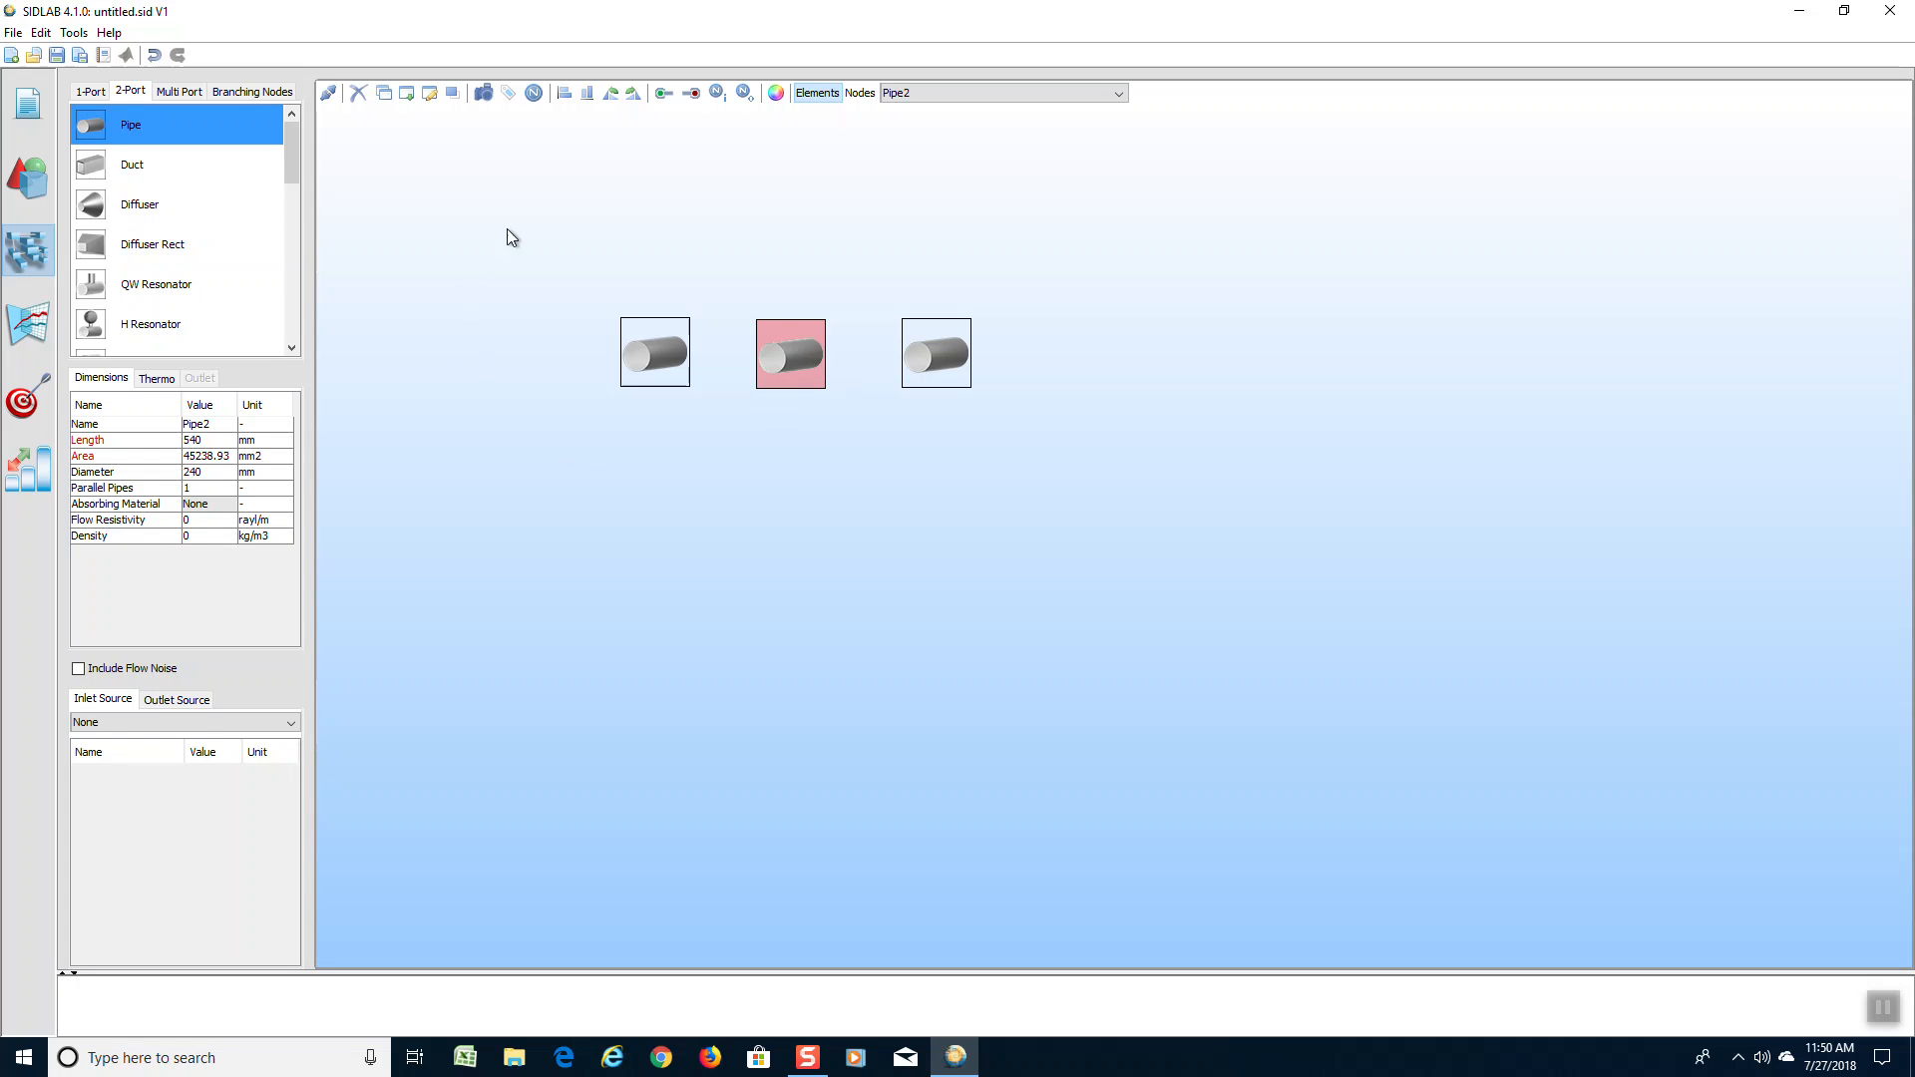
Connect the three pipes in series from the first through the middle to the copied pipe
click(329, 97)
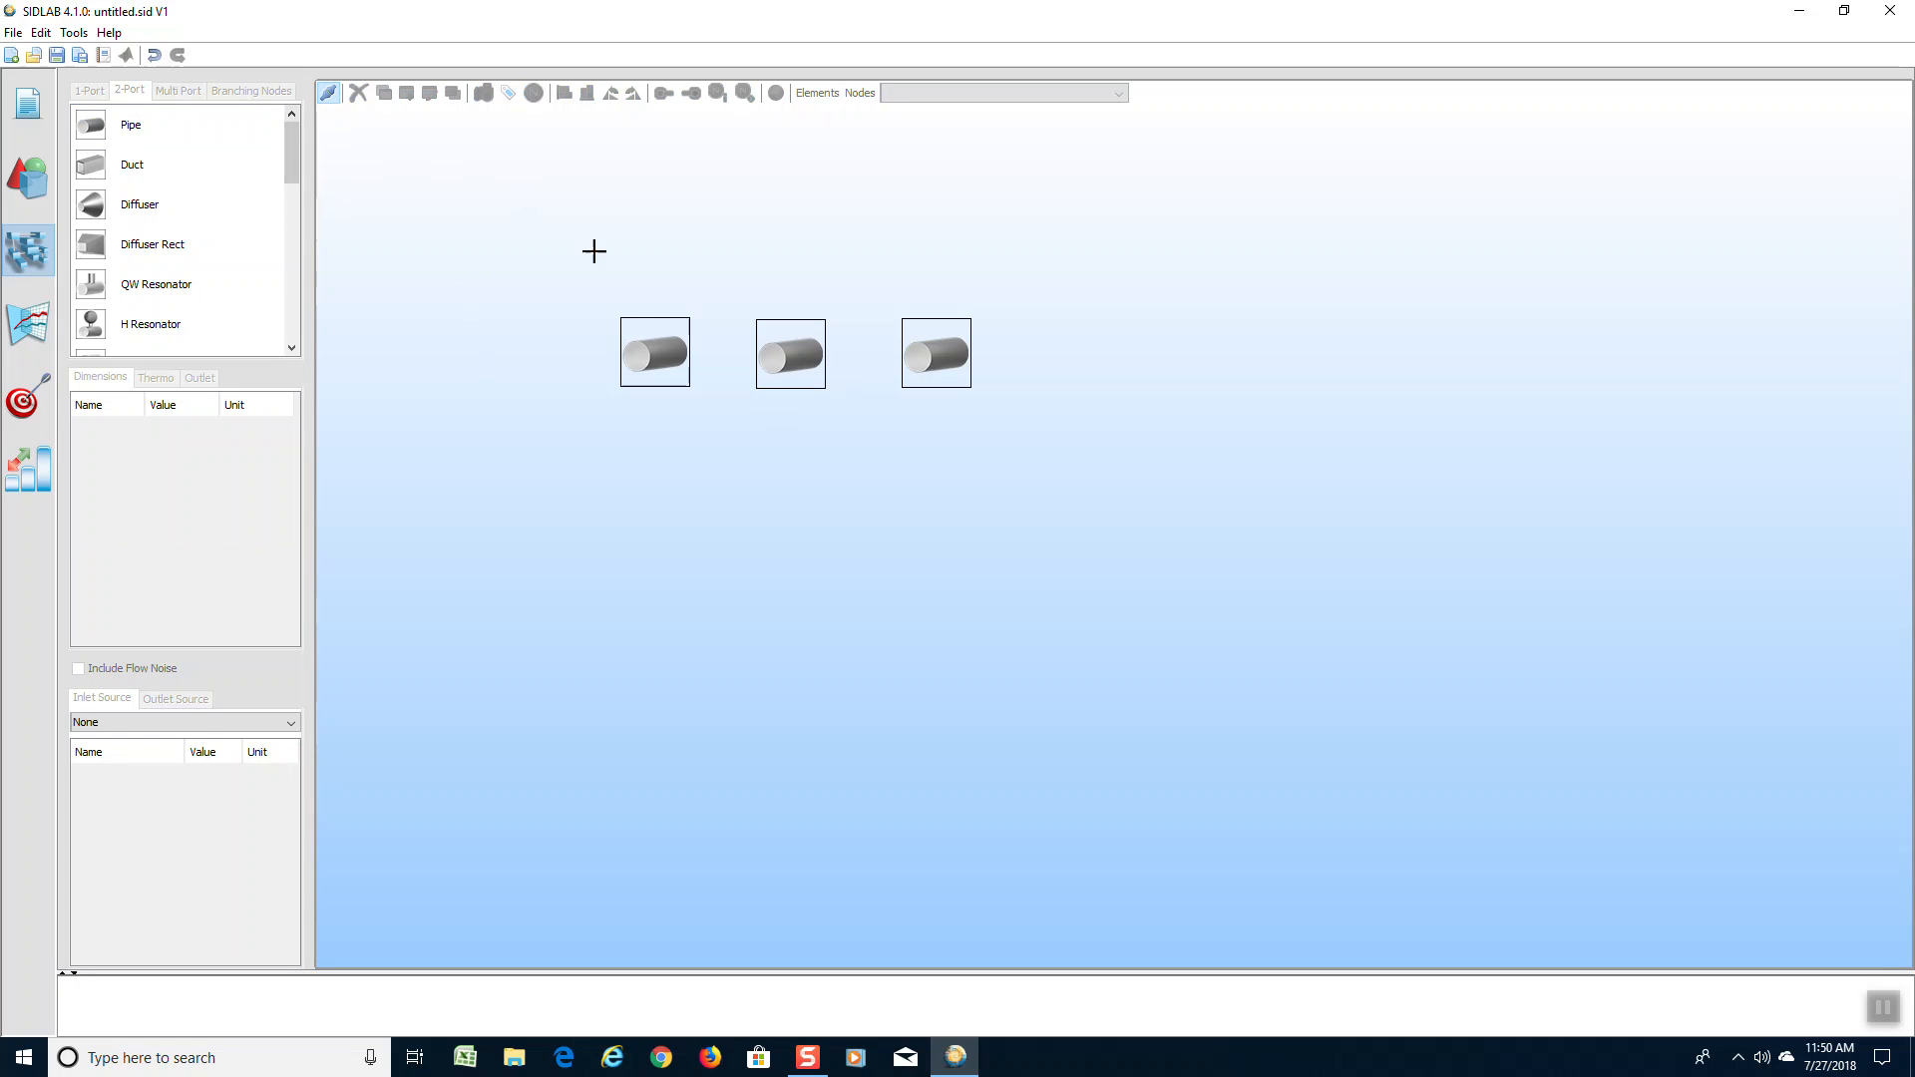
drag(677, 354, 763, 355)
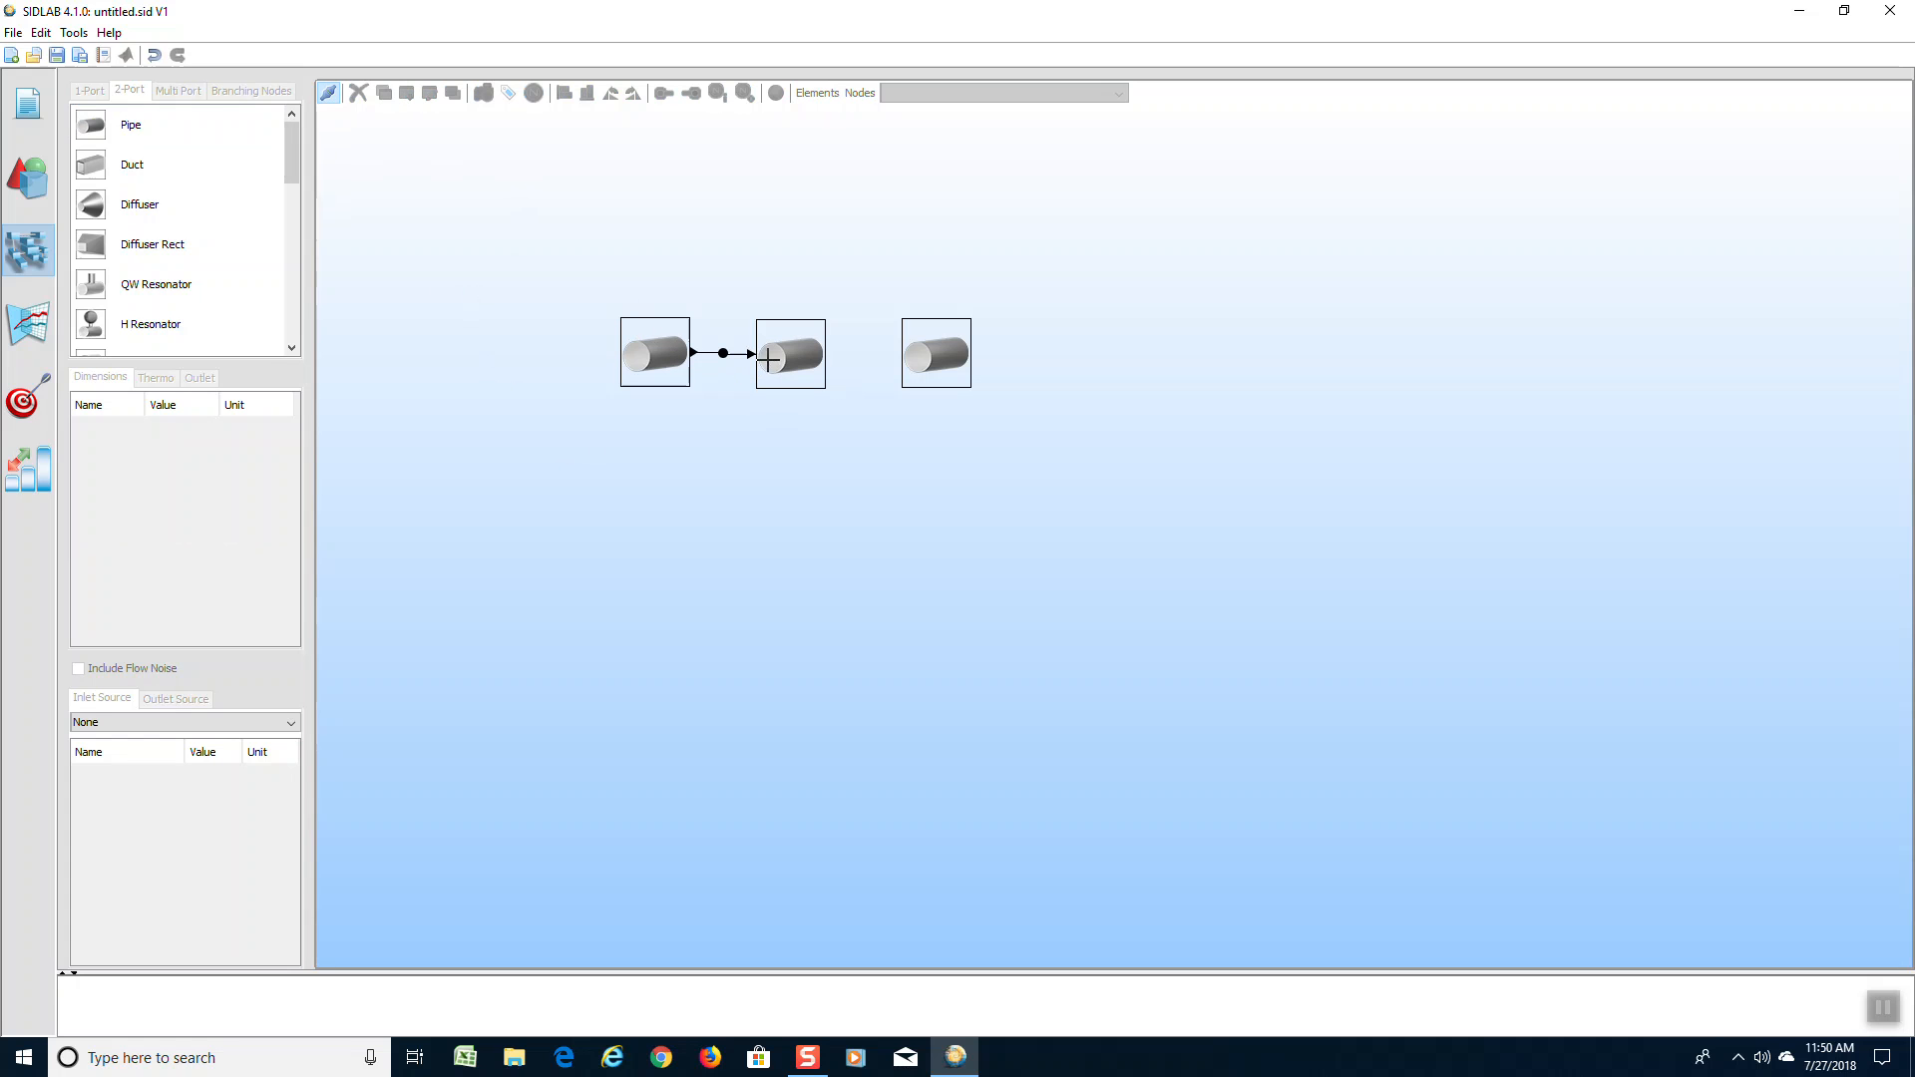
drag(896, 357, 910, 354)
click(335, 96)
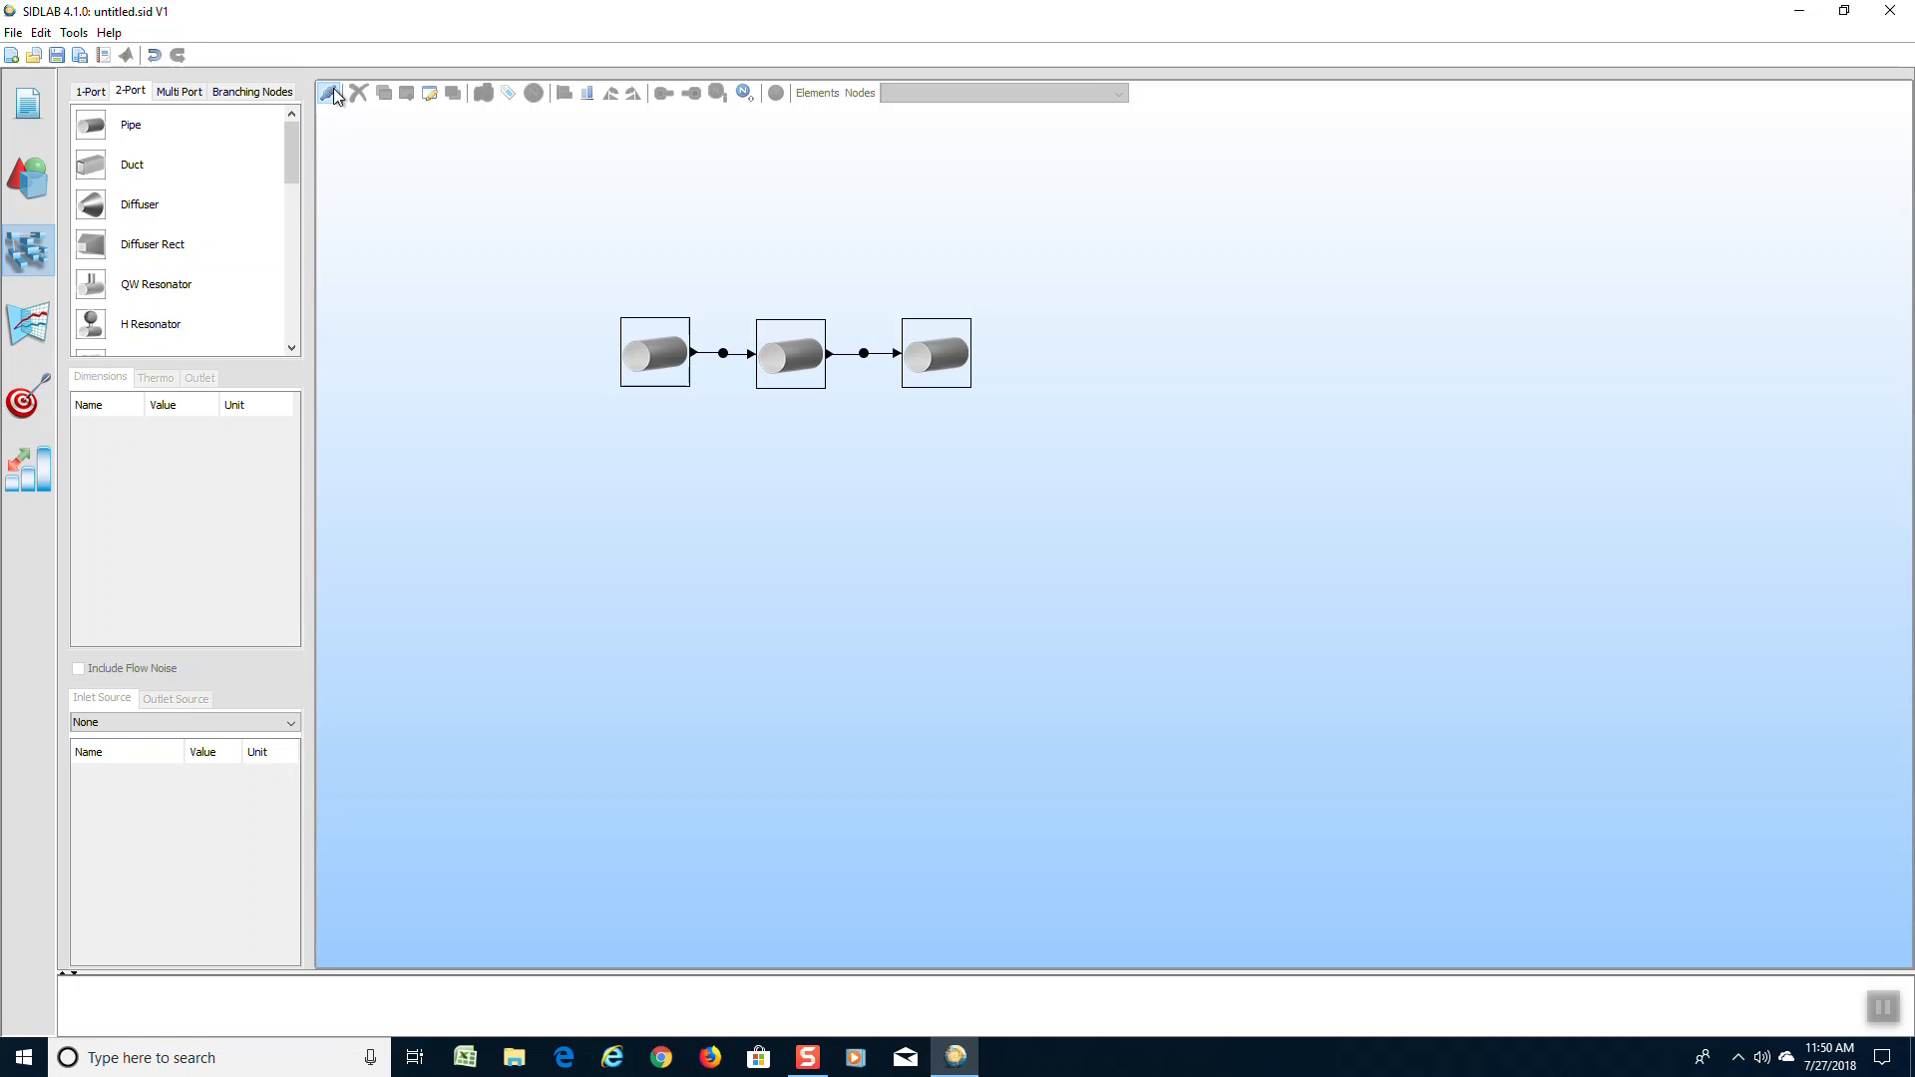
Assign an inlet node to the first pipe and an outlet node to the last pipe
click(663, 93)
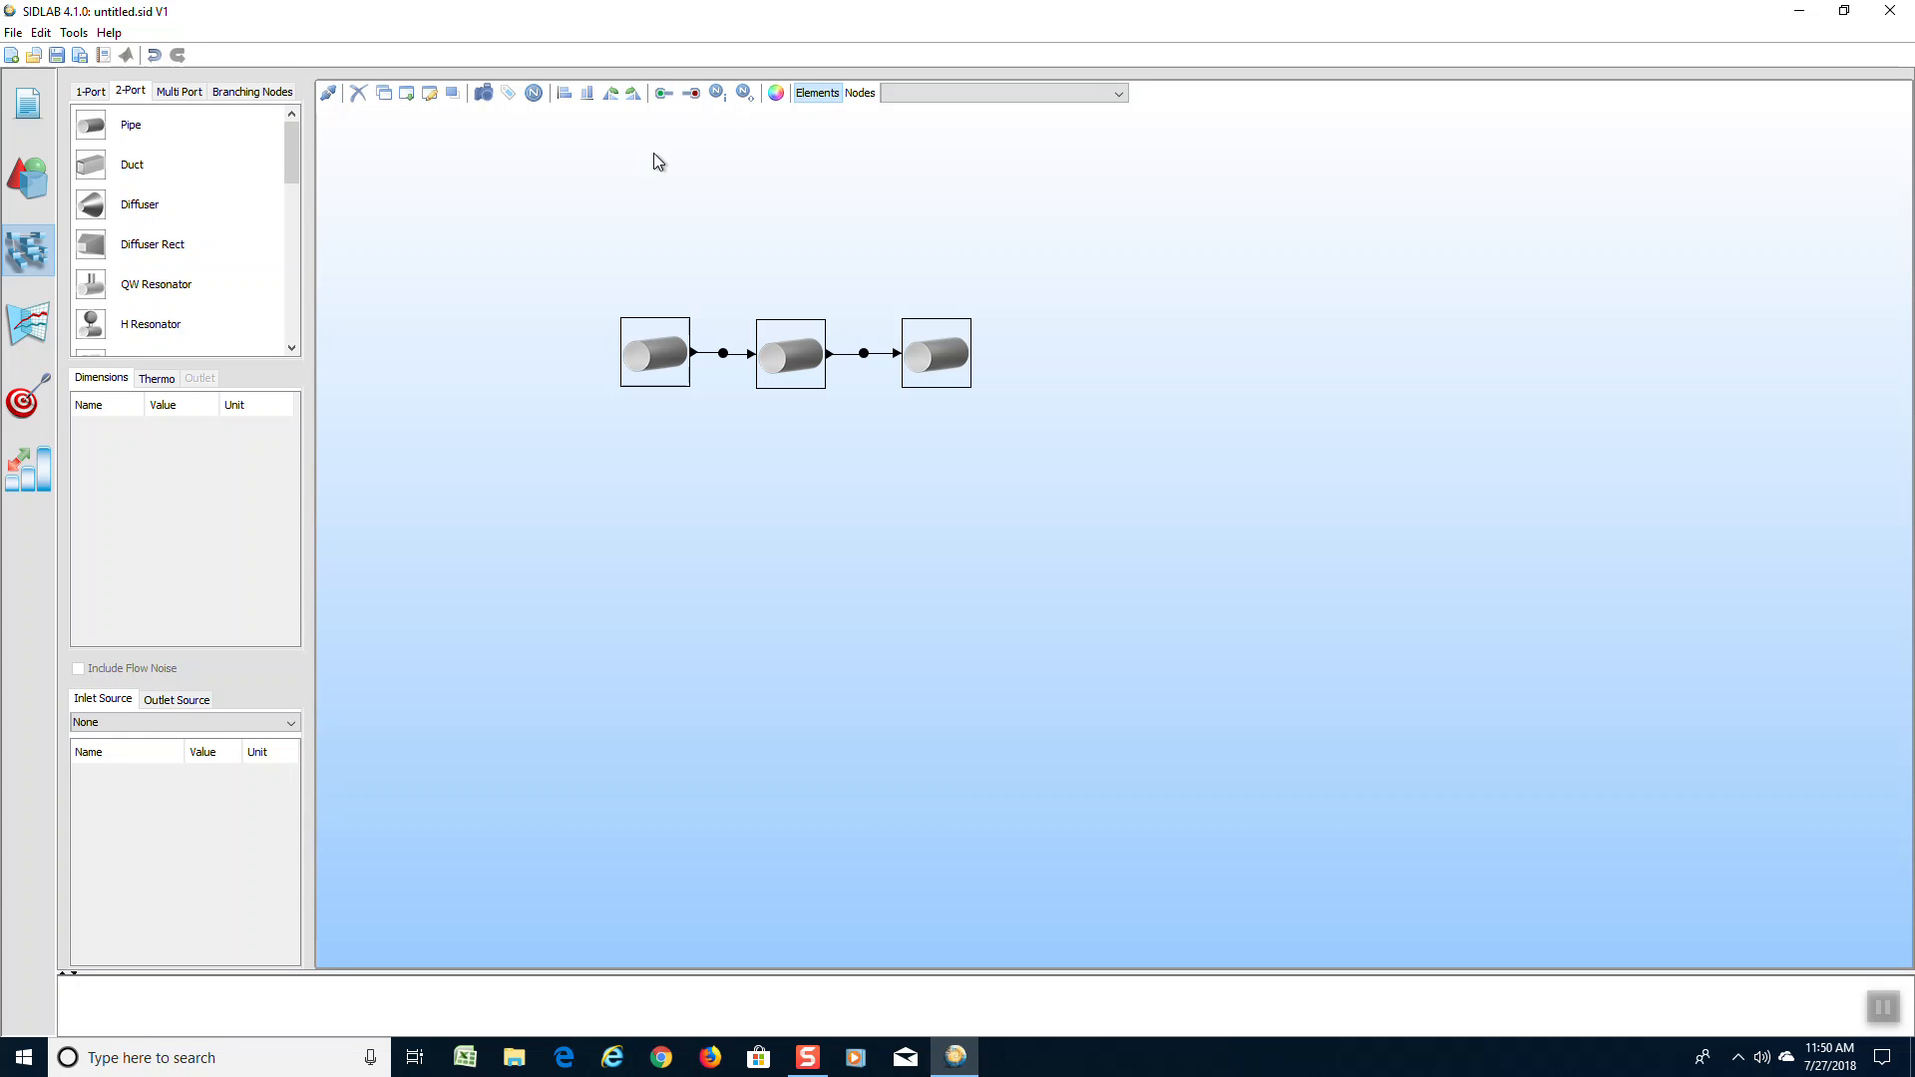
click(622, 354)
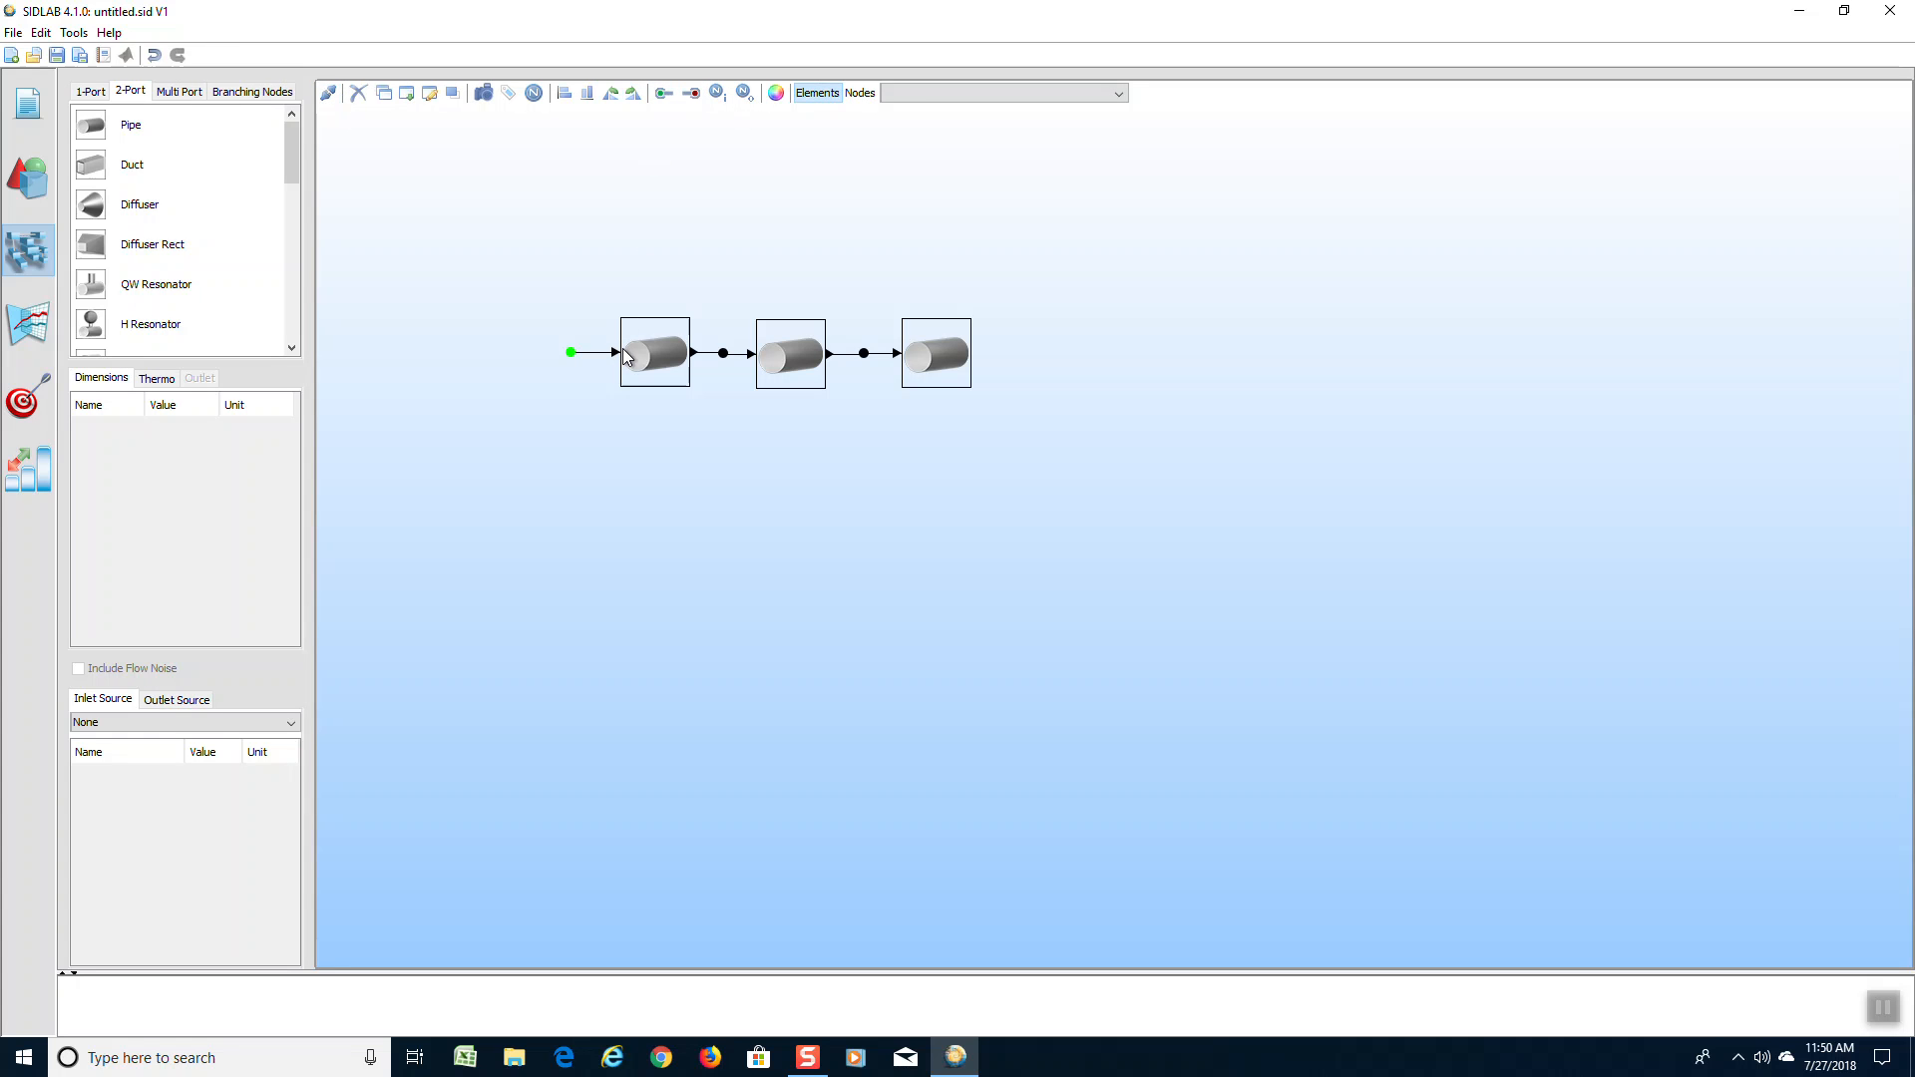
click(693, 94)
Set the end of the frequency range to 2000 and calculate the acoustics of the network
click(20, 325)
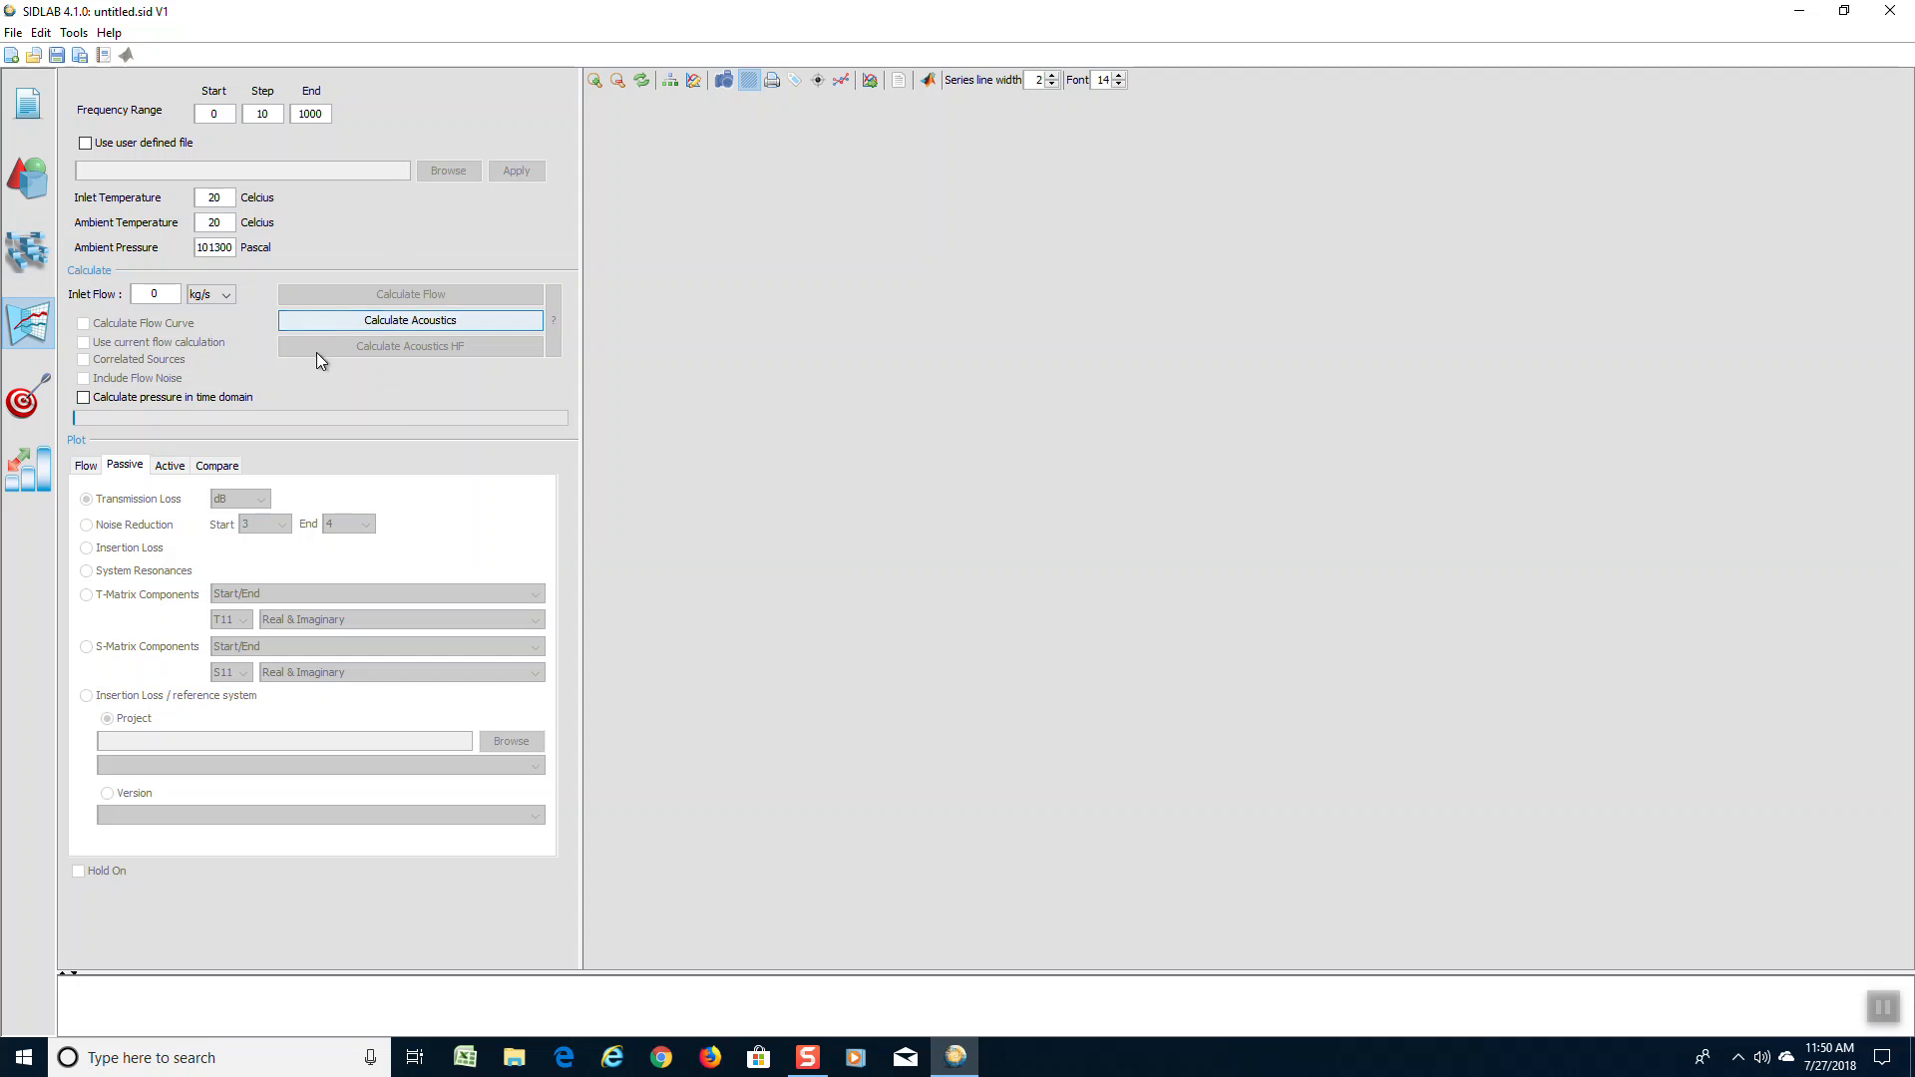
double_click(325, 113)
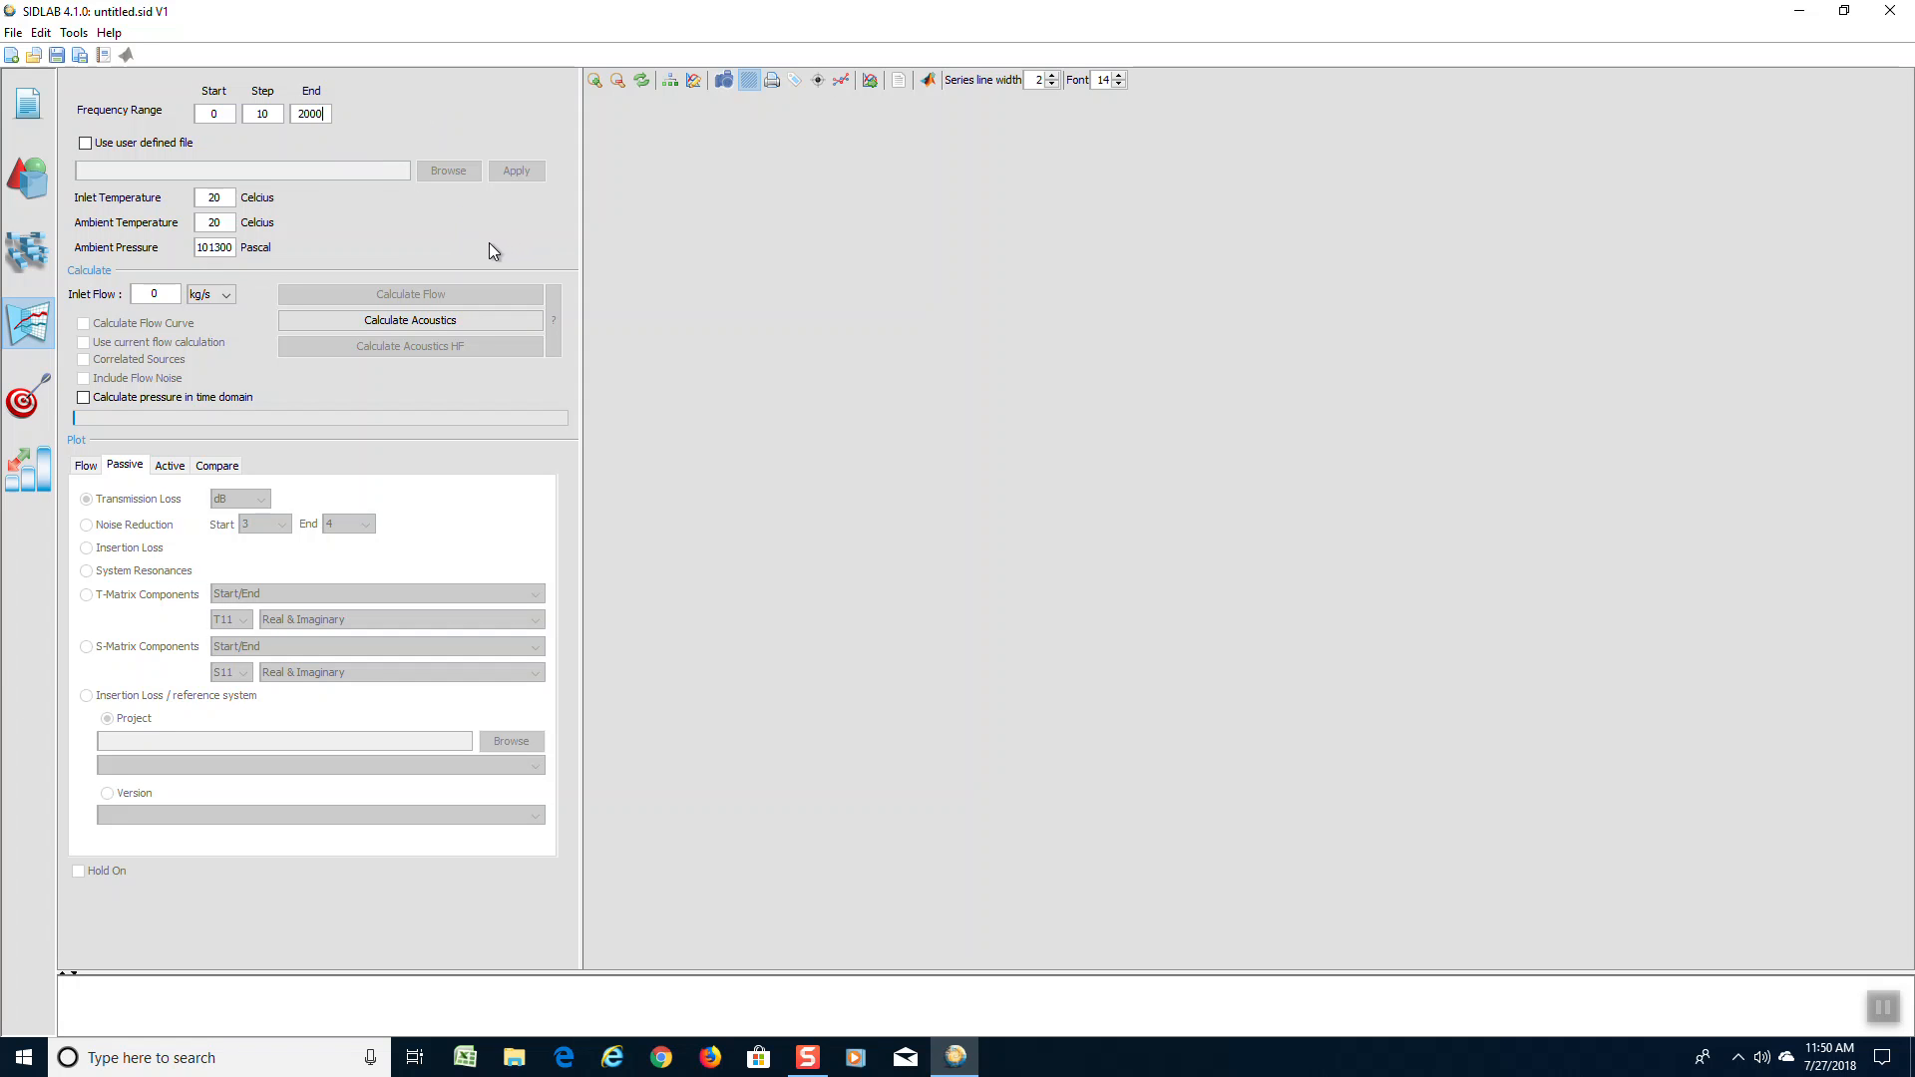
click(426, 325)
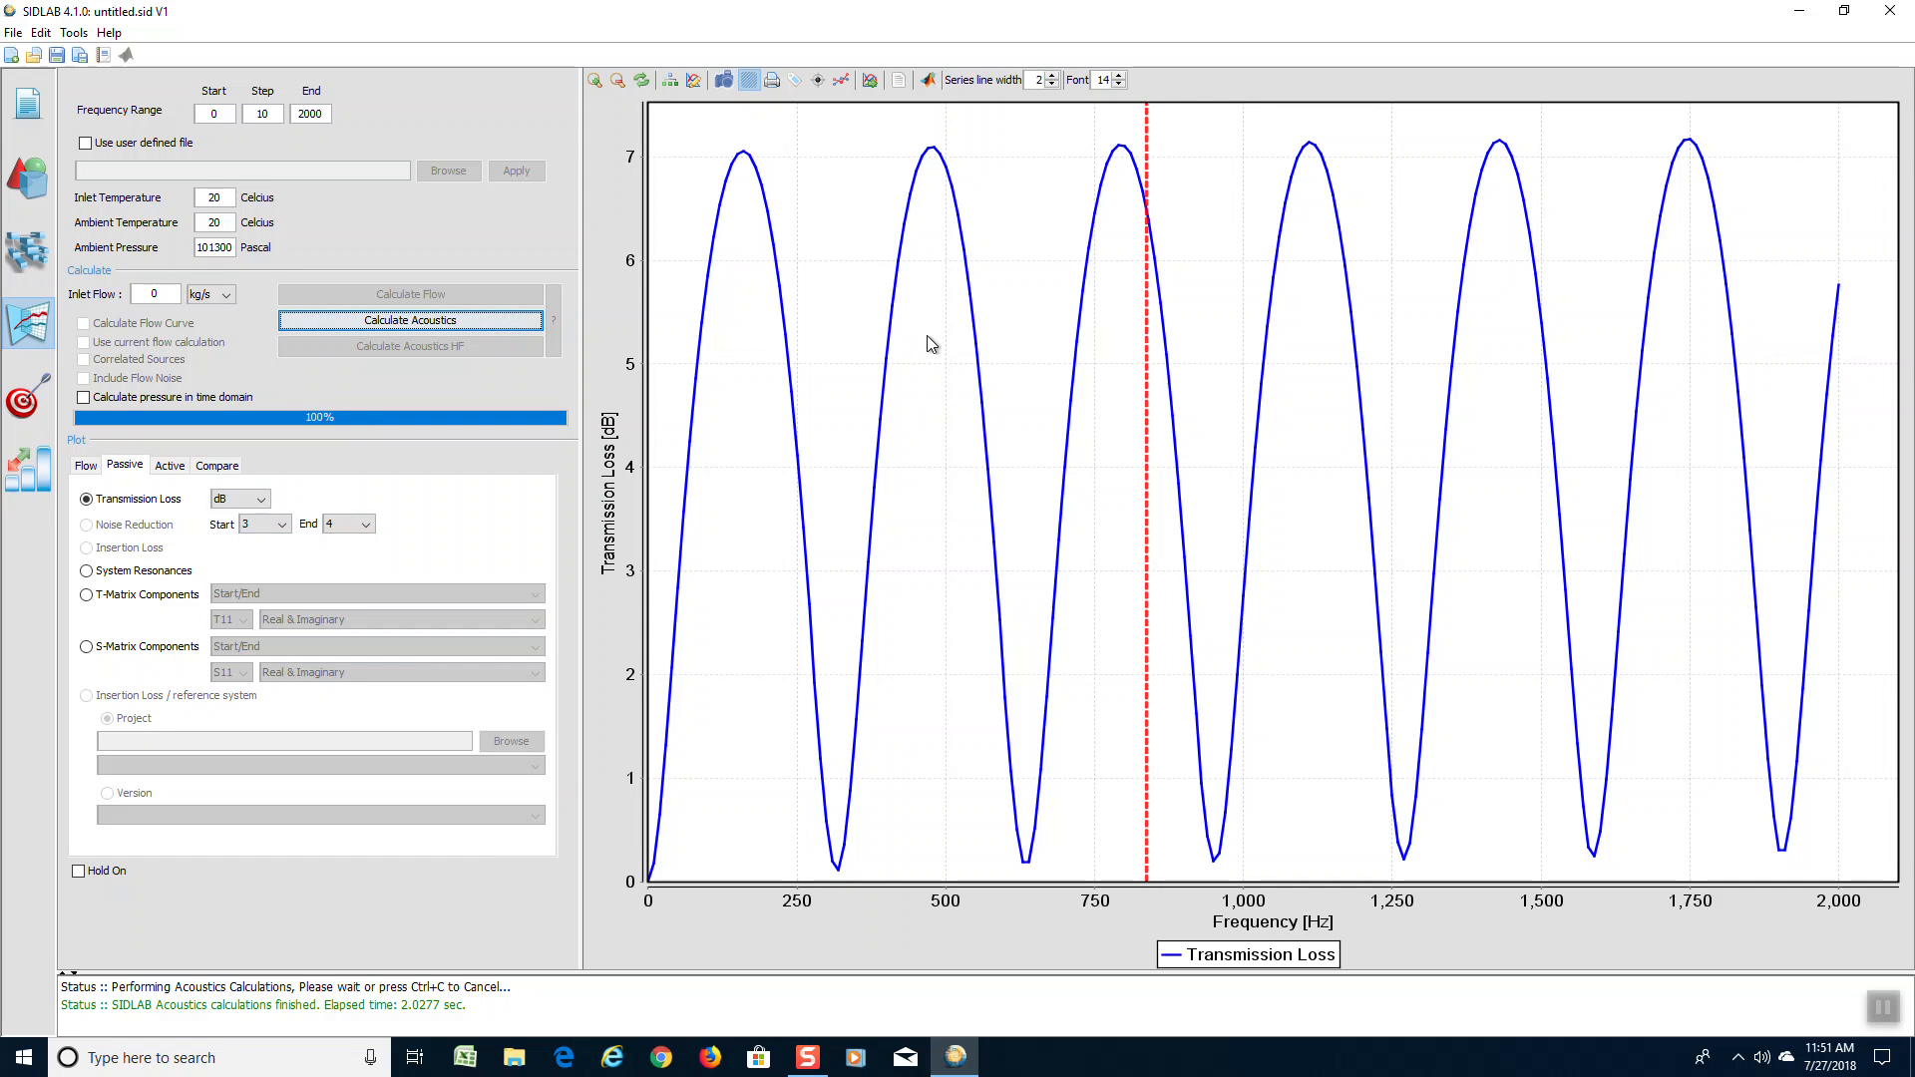
Save the current network as a version and change its description to "3 pipes"
click(28, 103)
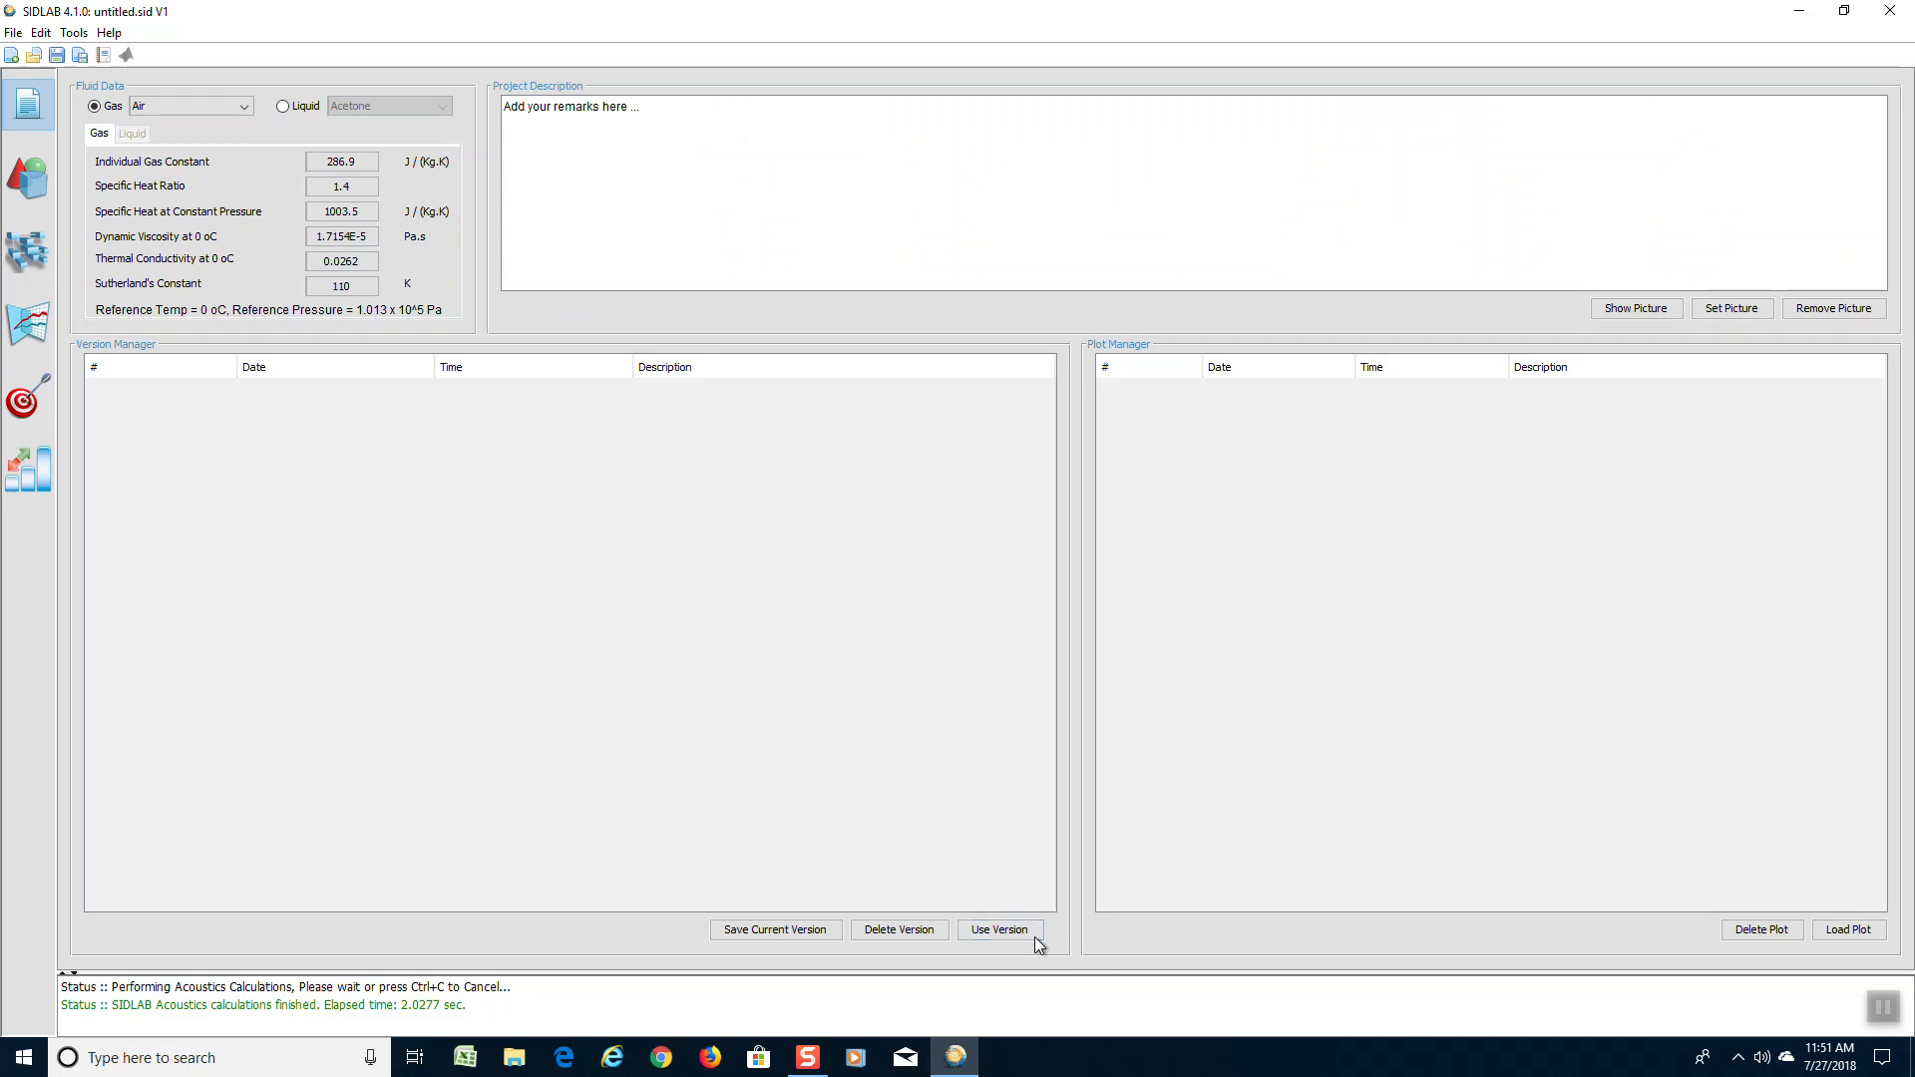
click(799, 931)
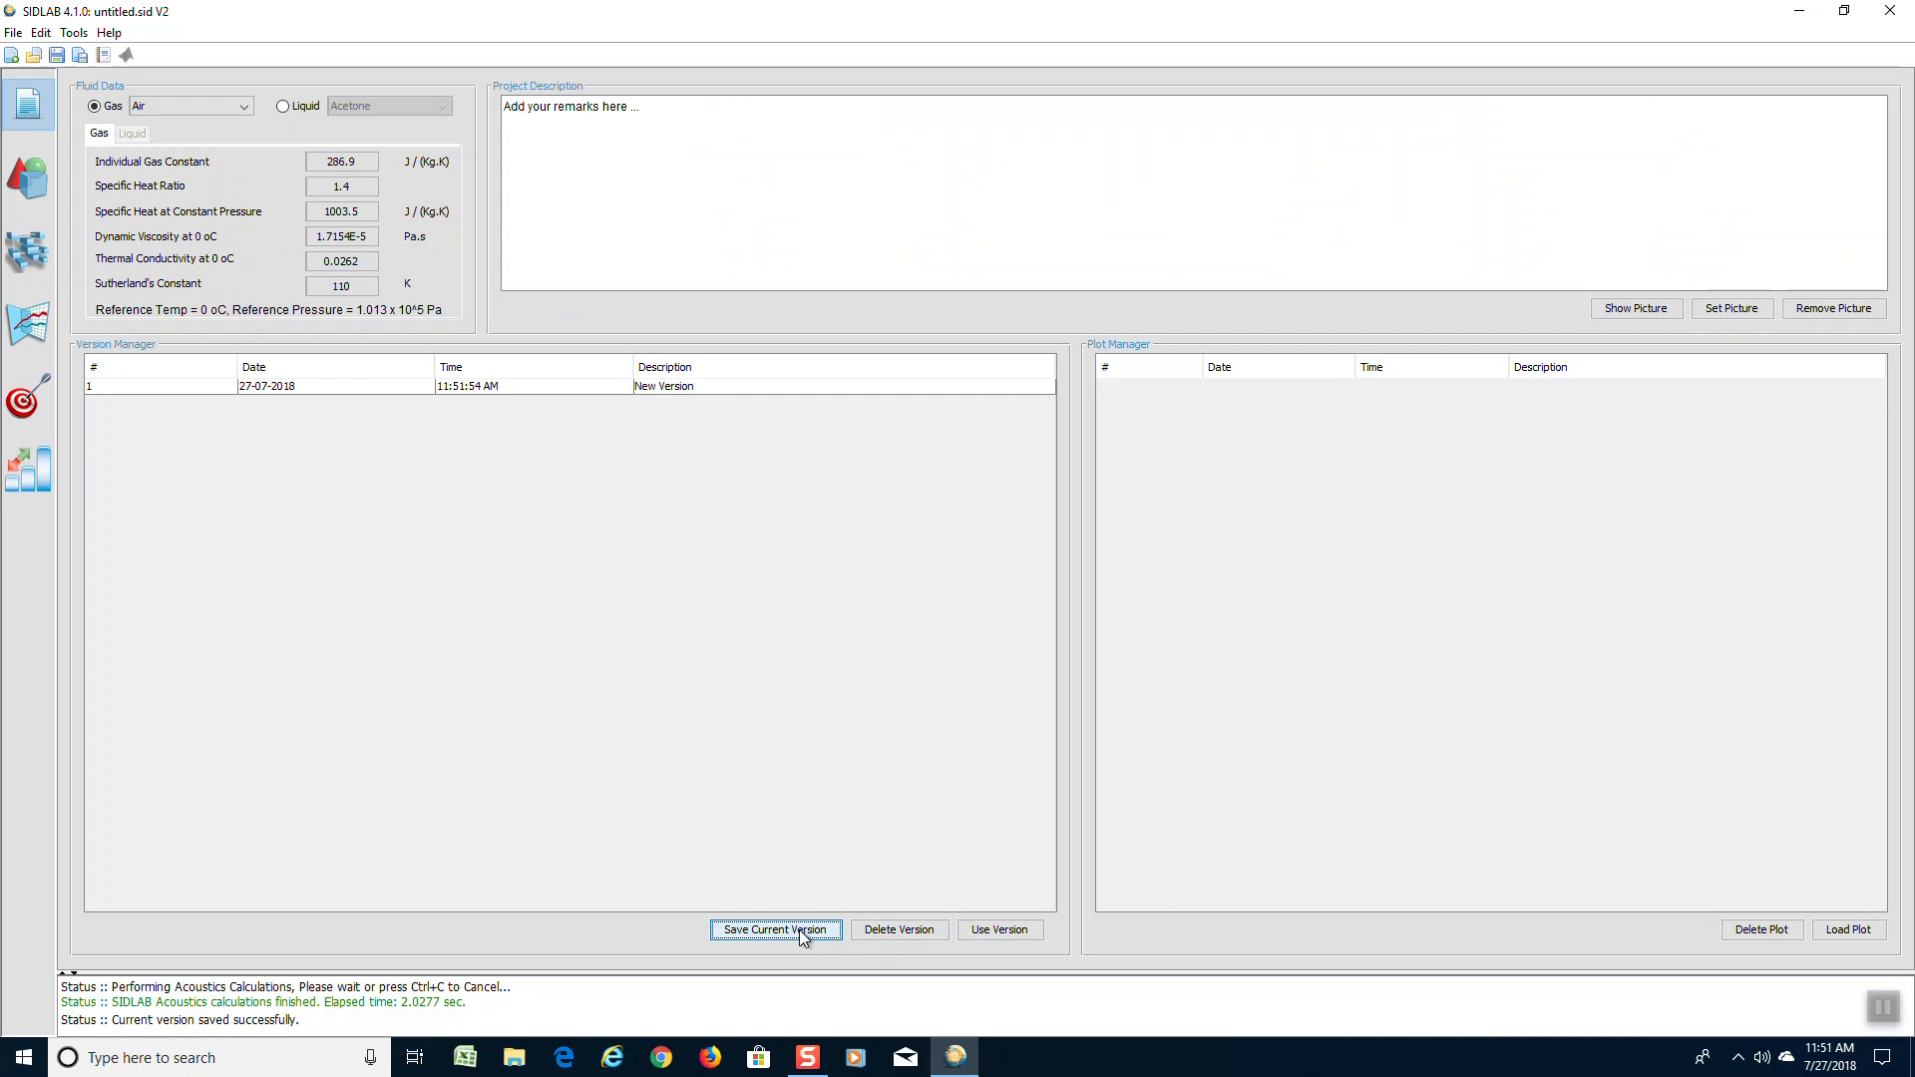
click(712, 386)
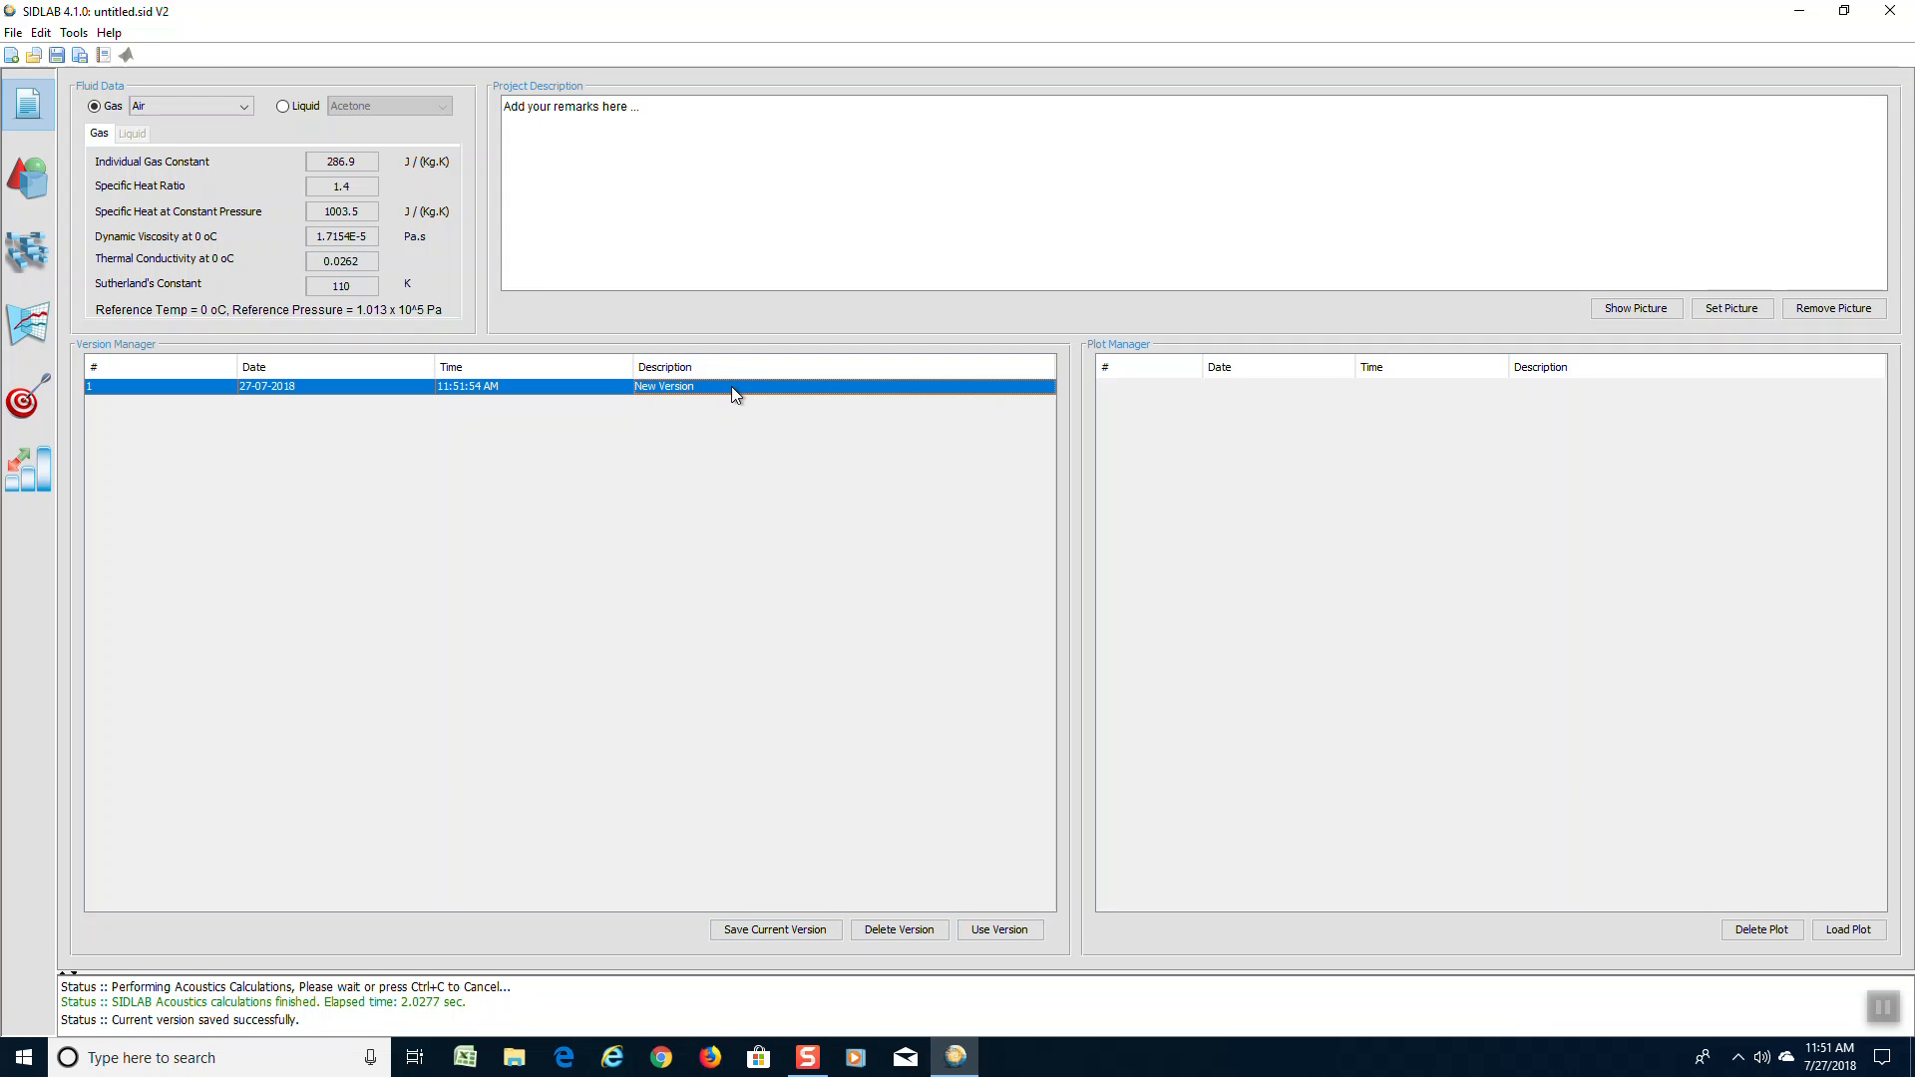
double_click(732, 385)
text(3)
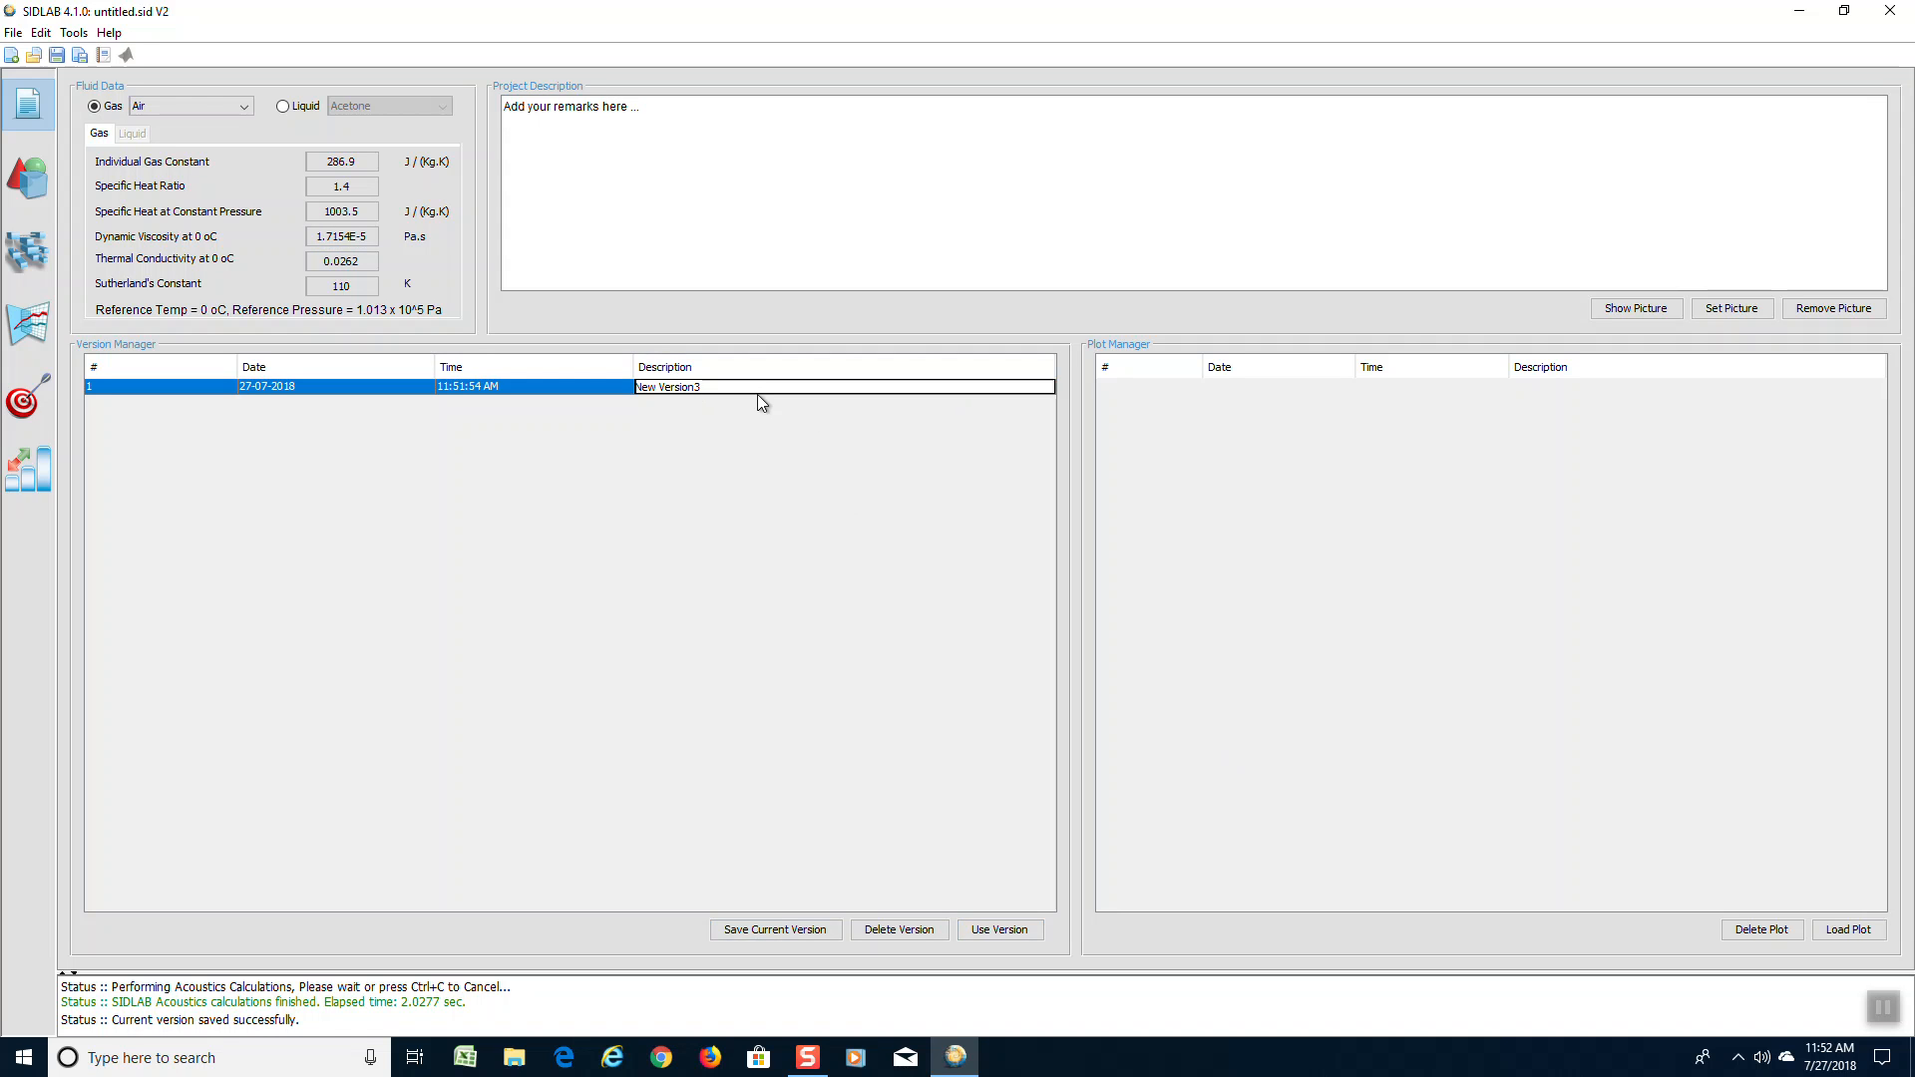
key(BackSpace)
key(BackSpace)
key(BackSpace)
key(BackSpace)
key(BackSpace)
key(BackSpace)
key(BackSpace)
key(BackSpace)
key(BackSpace)
key(BackSpace)
key(BackSpace)
text(3 pipes)
key(Return)
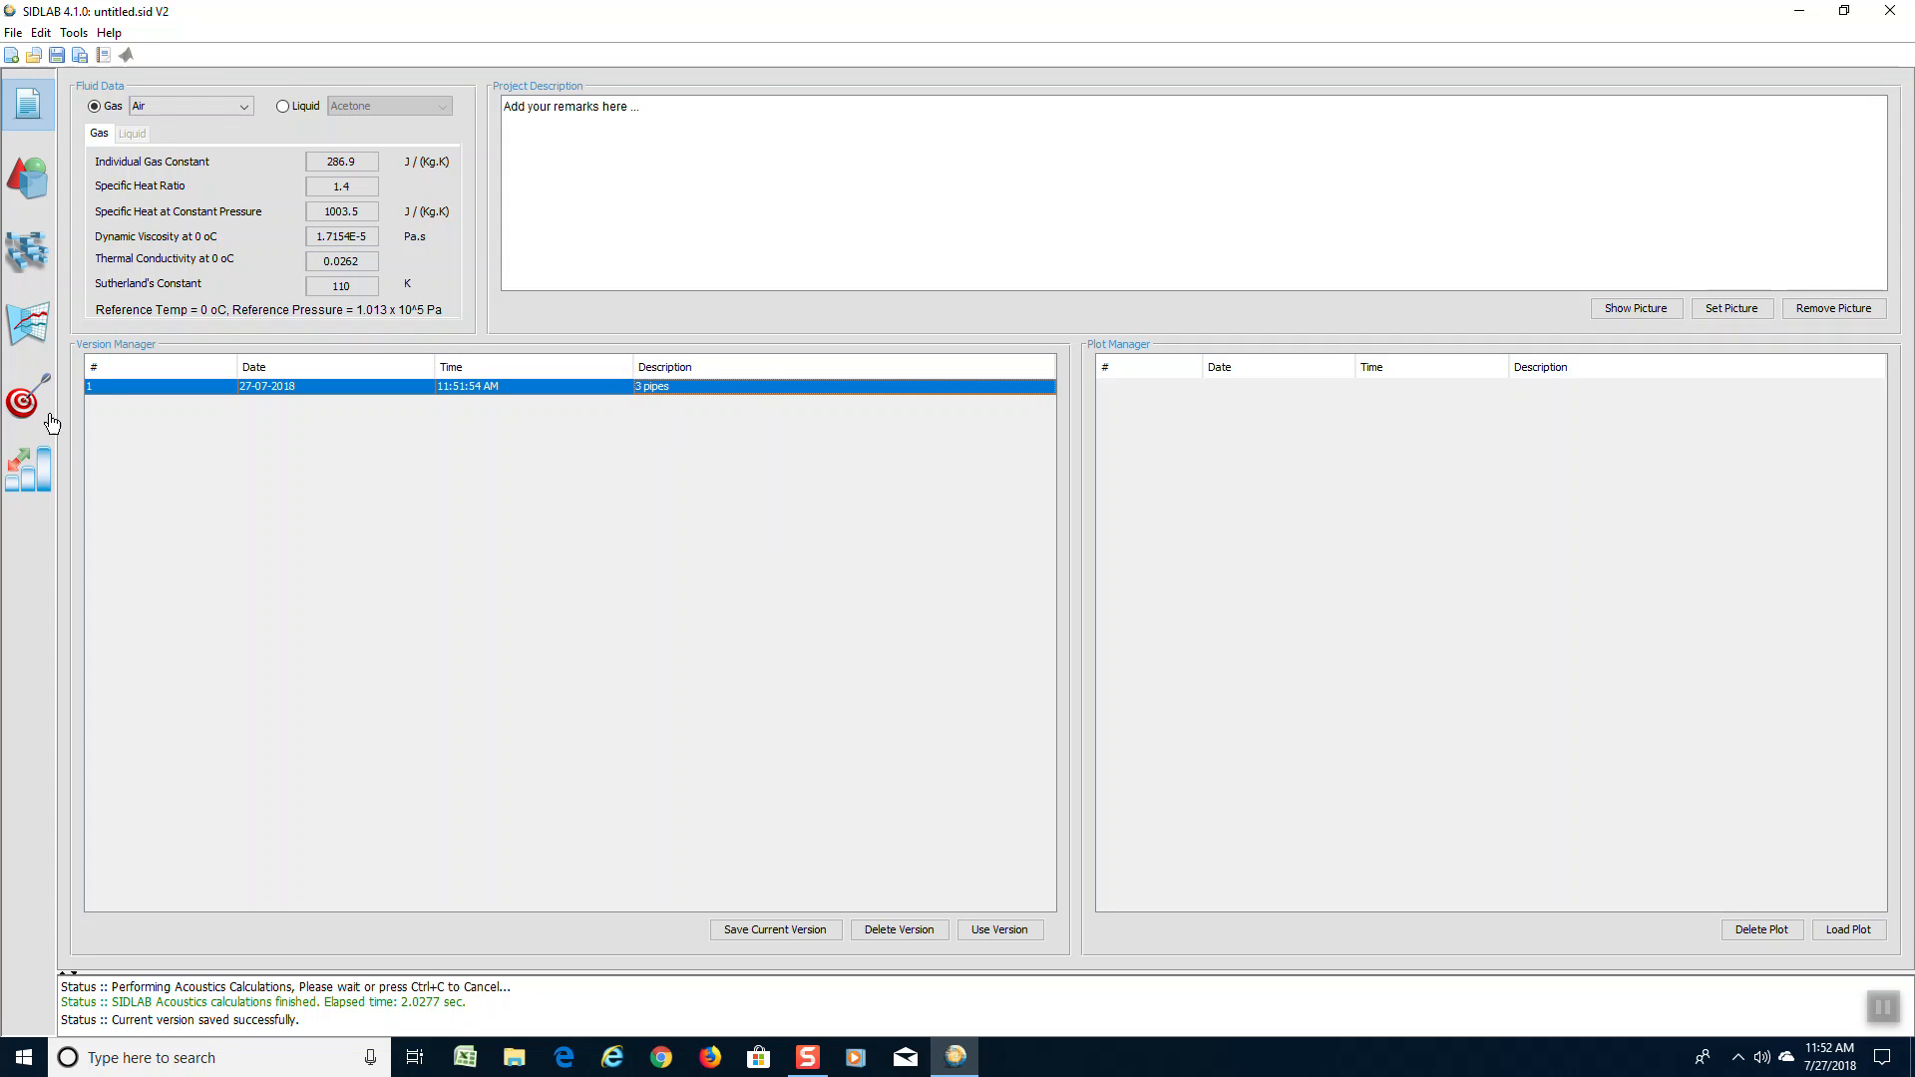
Replace the middle pipe in the network with an Expansion Chamber element
click(32, 258)
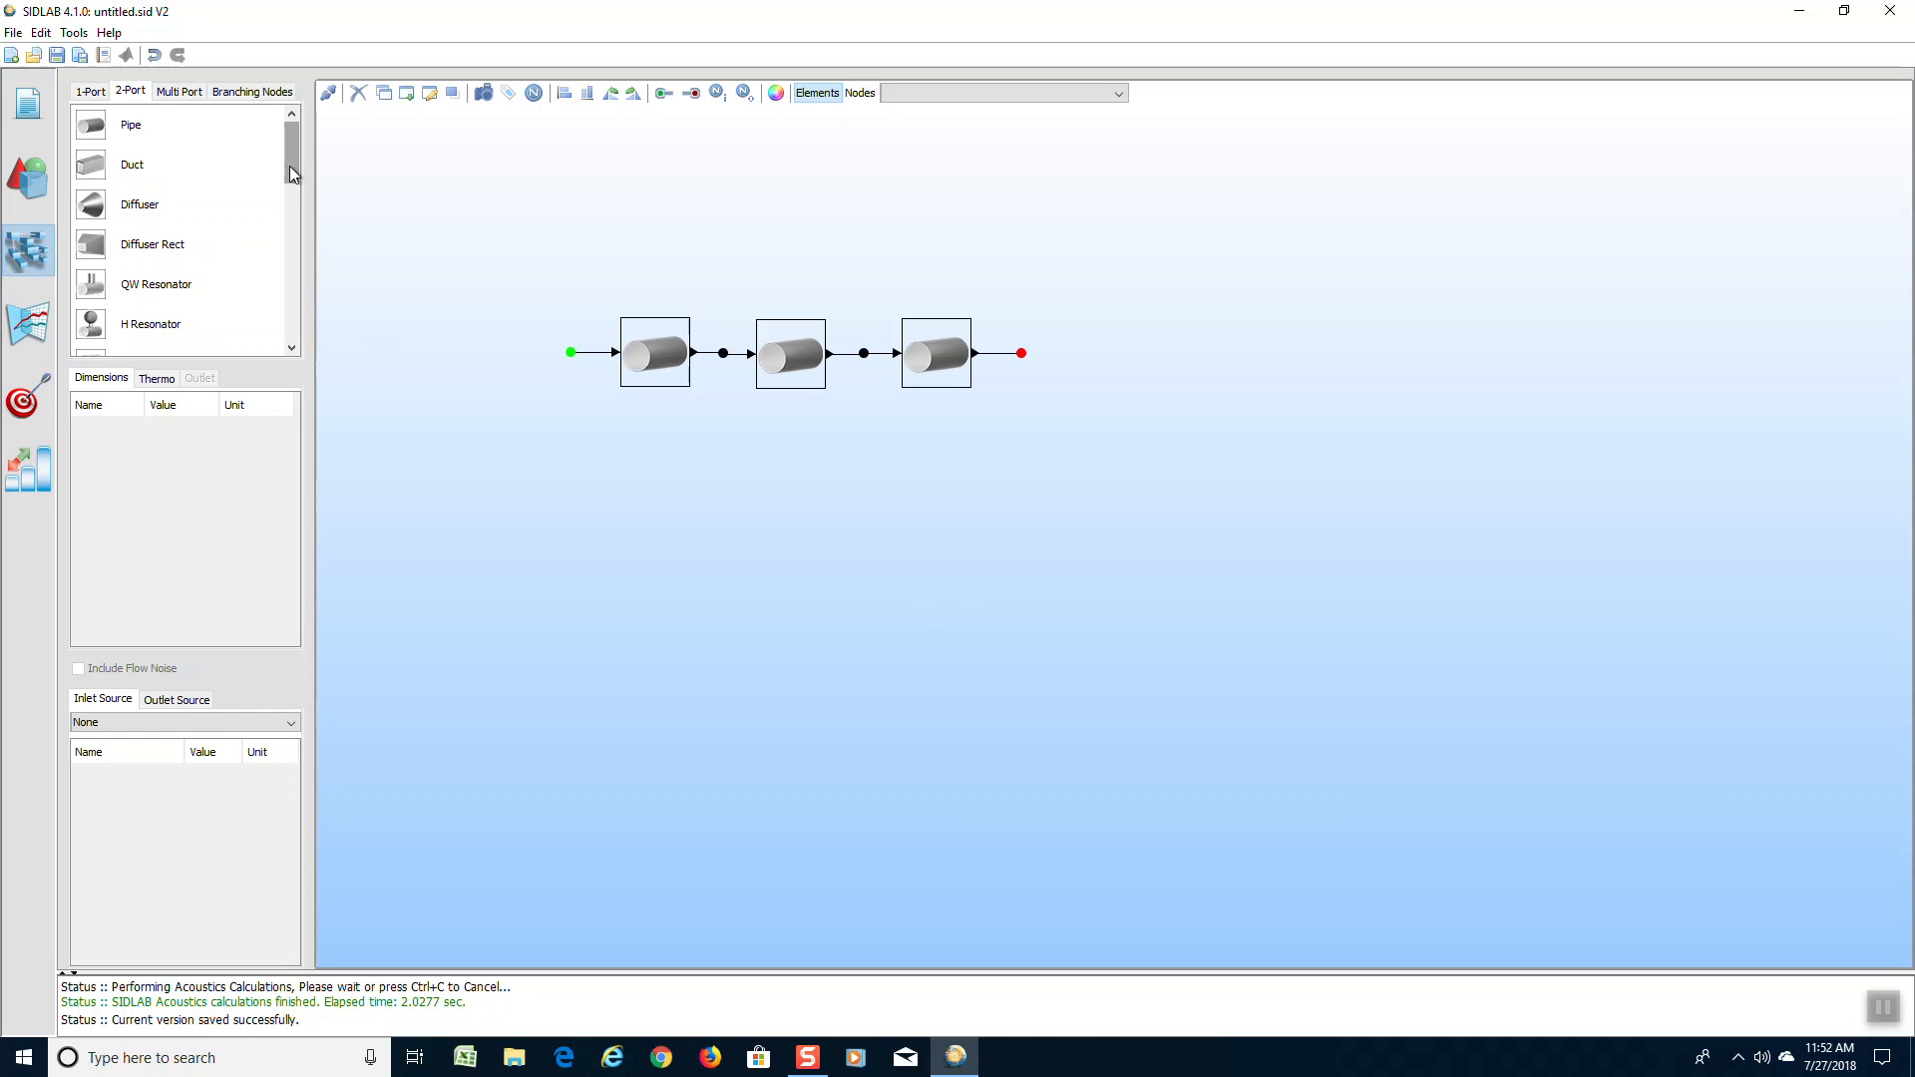
drag(290, 169, 287, 236)
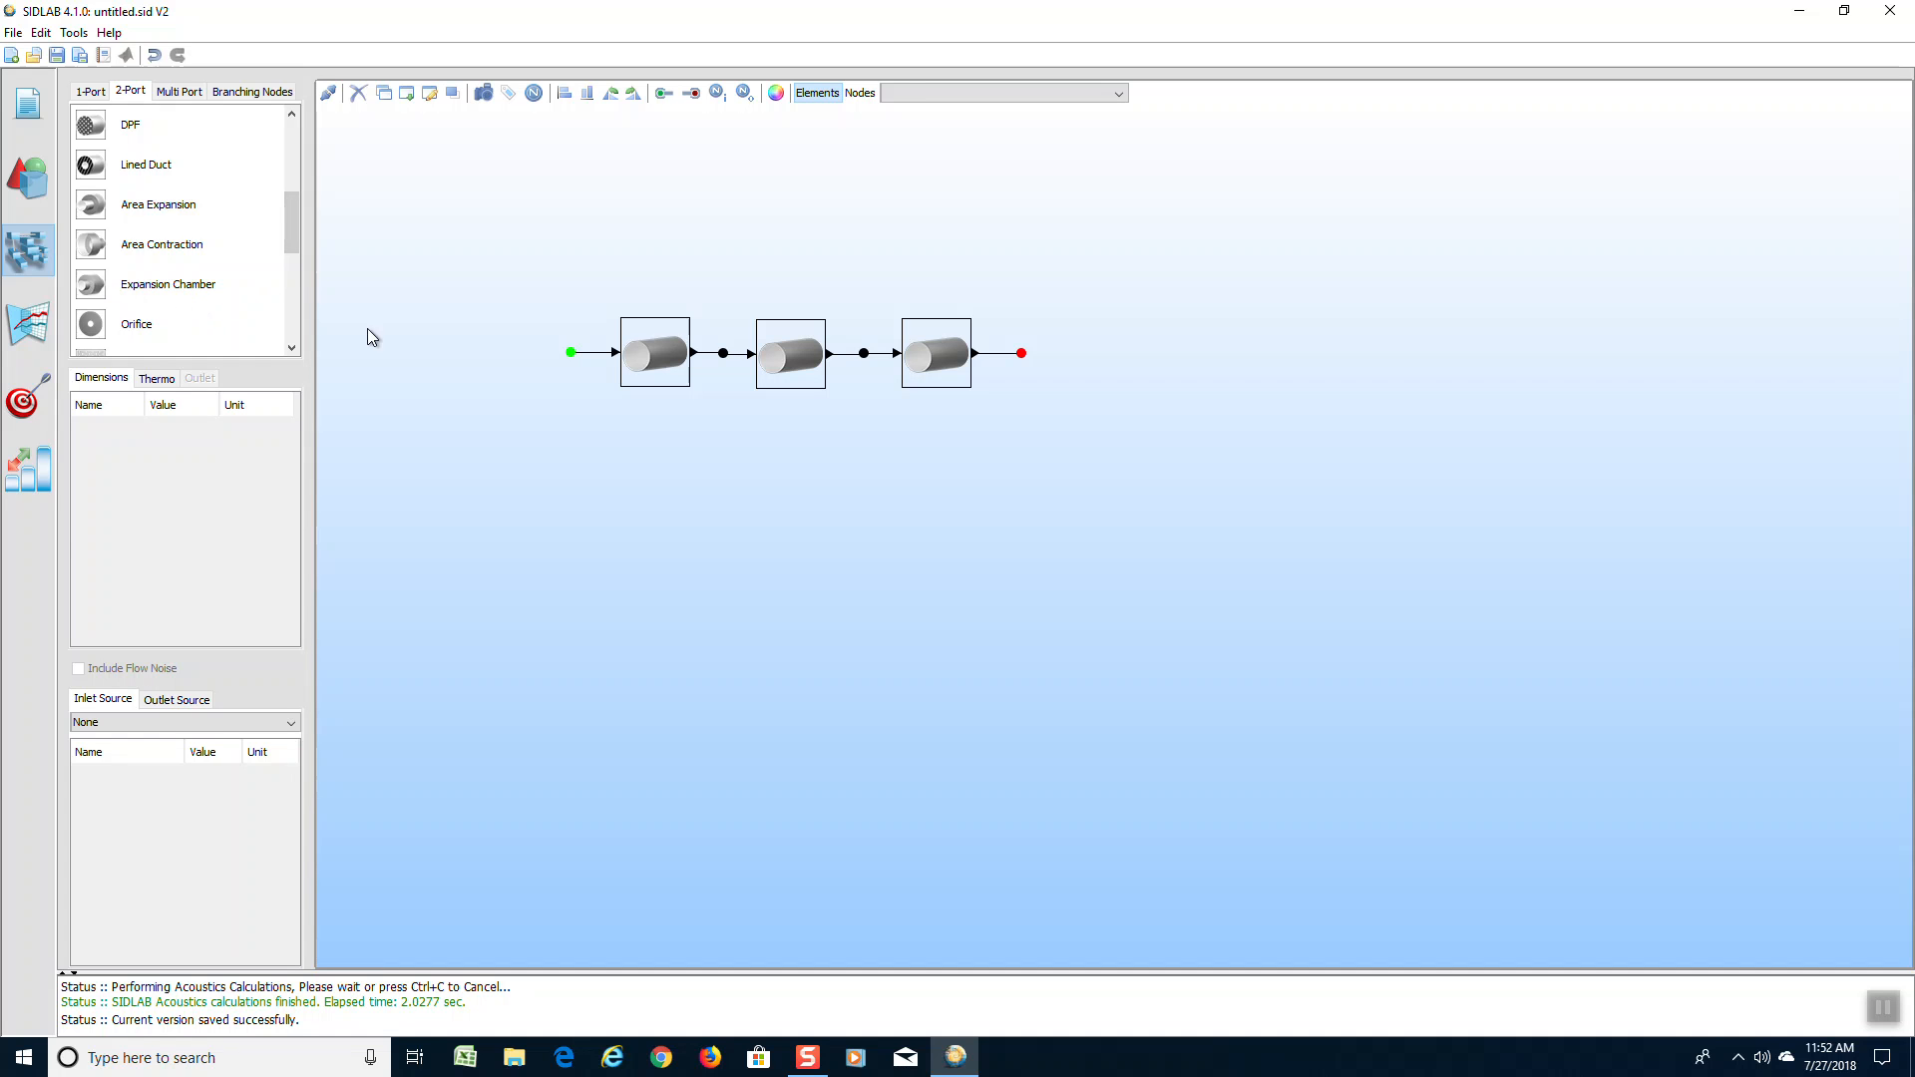
click(798, 368)
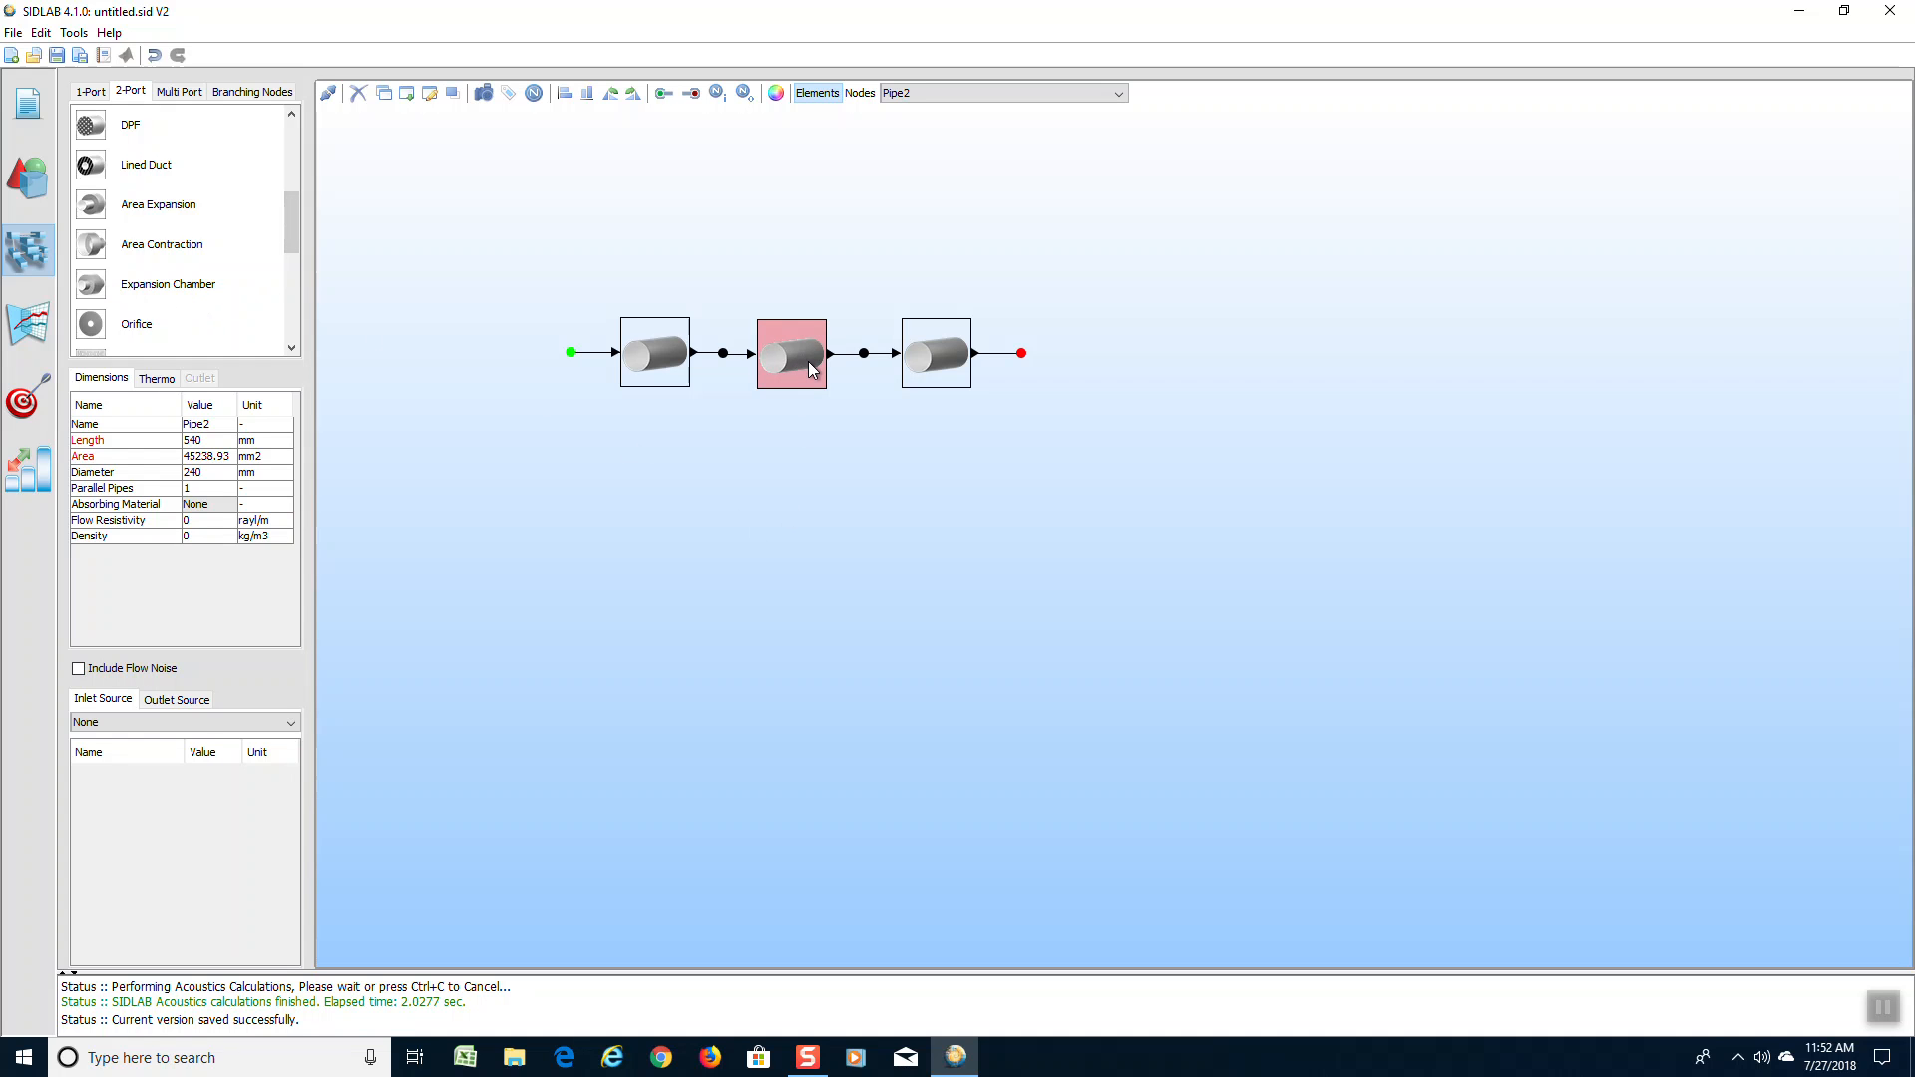
key(Delete)
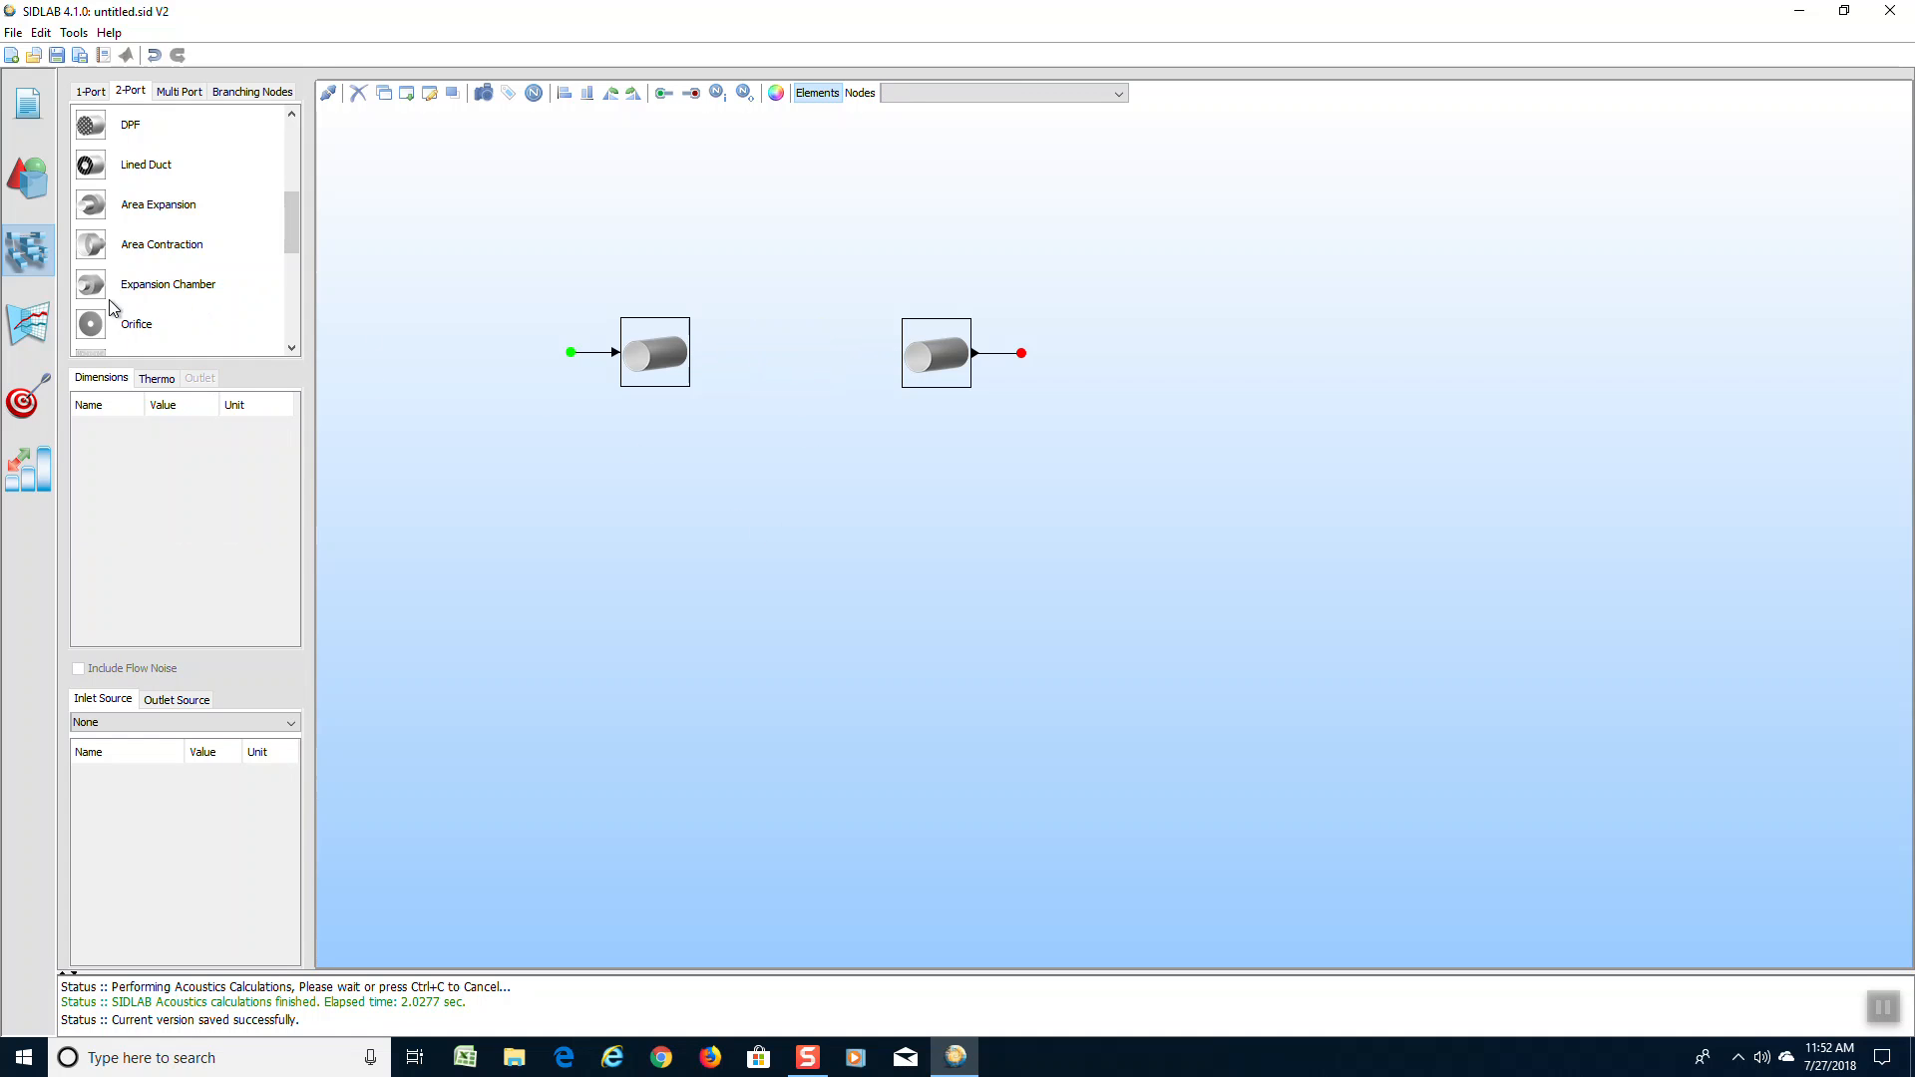
drag(90, 288, 517, 320)
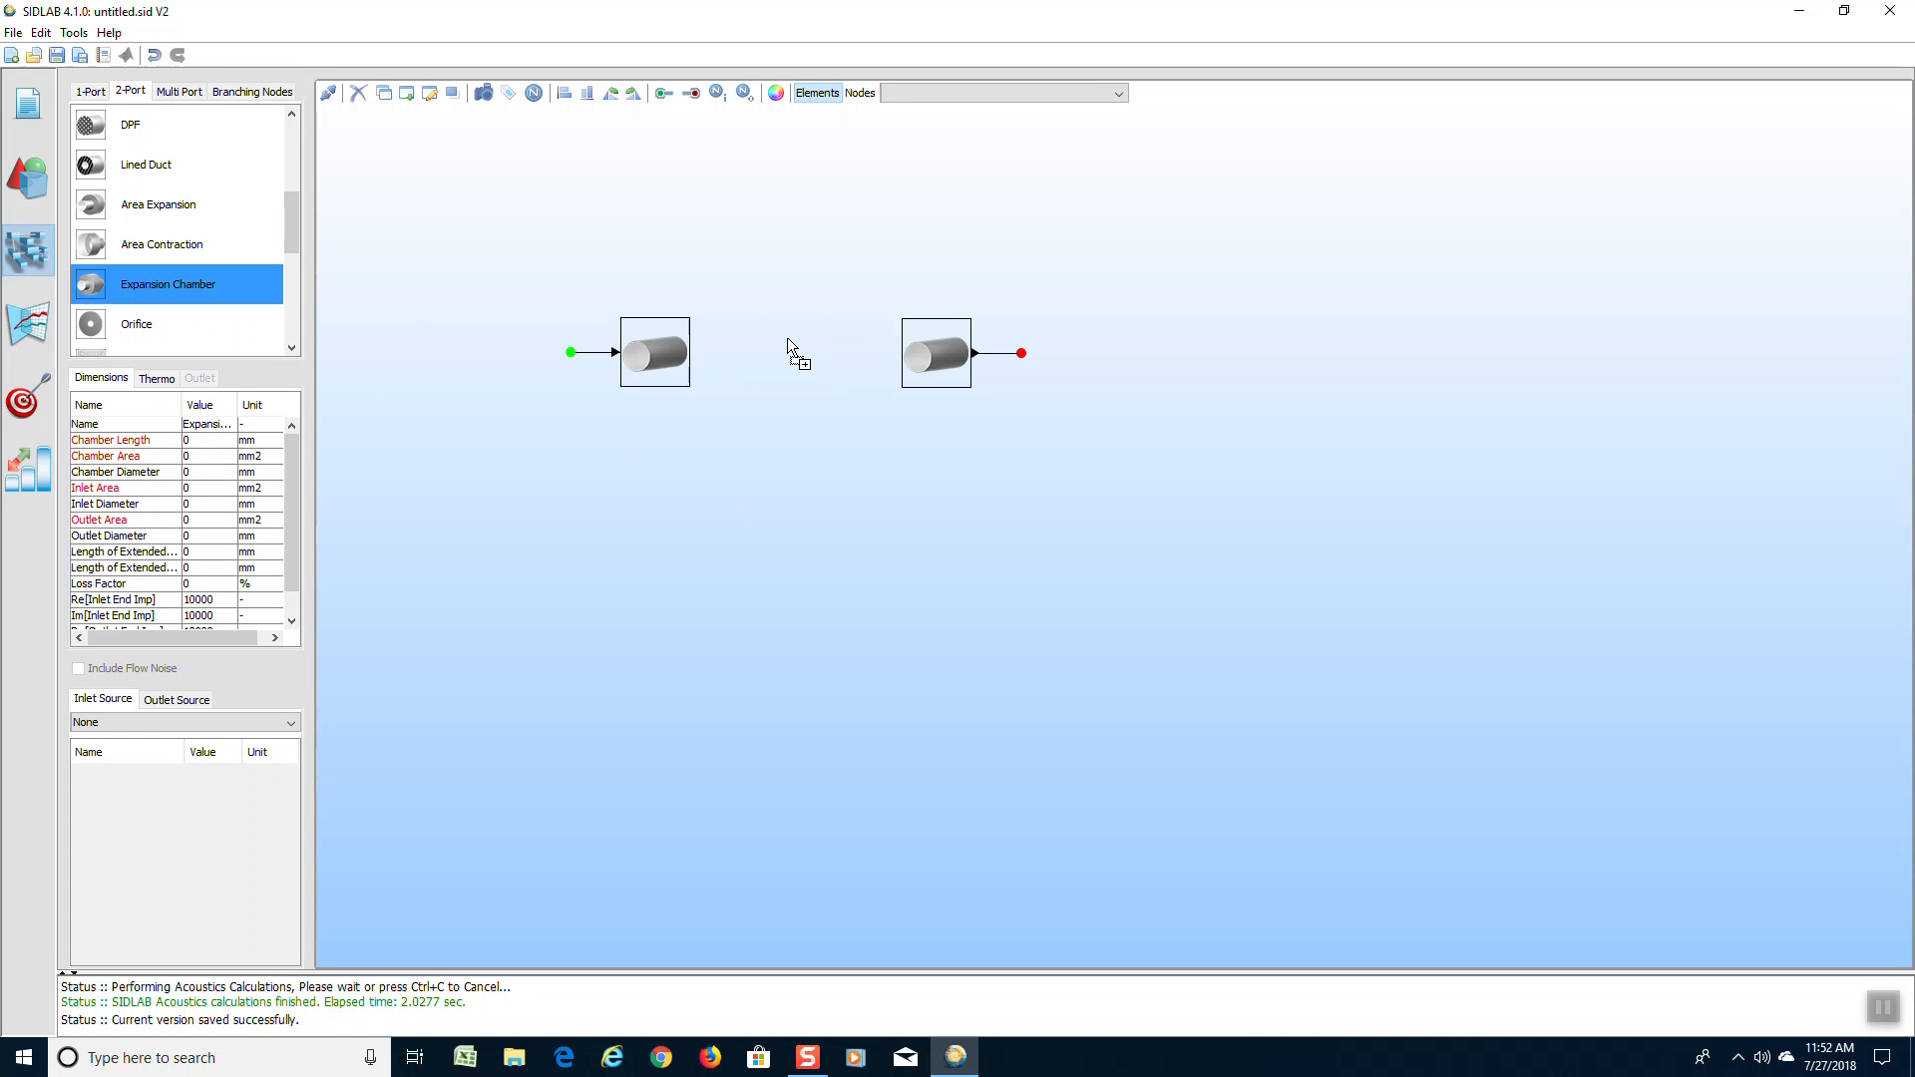
drag(789, 344, 788, 341)
Set the expansion chamber's length to 540 mm and its chamber diameter to 240 mm
double_click(222, 439)
text(5)
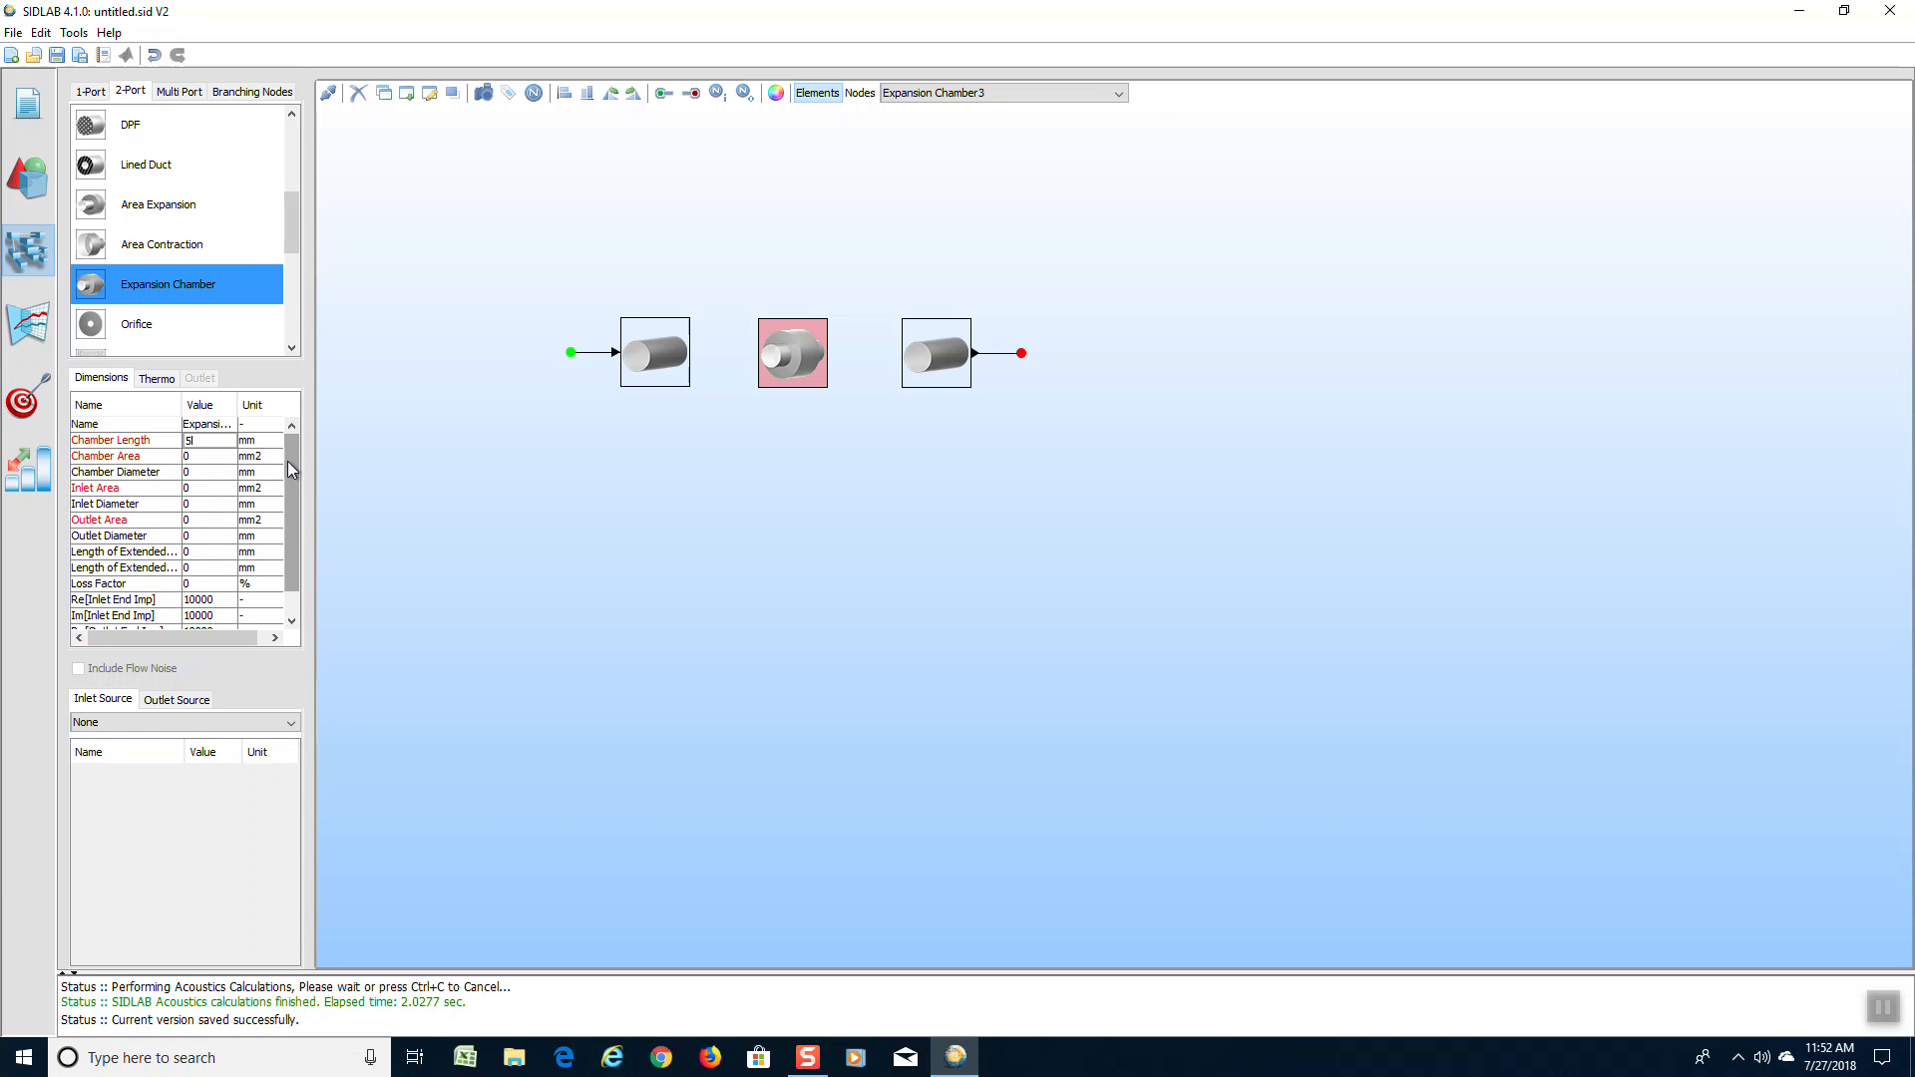
text(40)
double_click(203, 471)
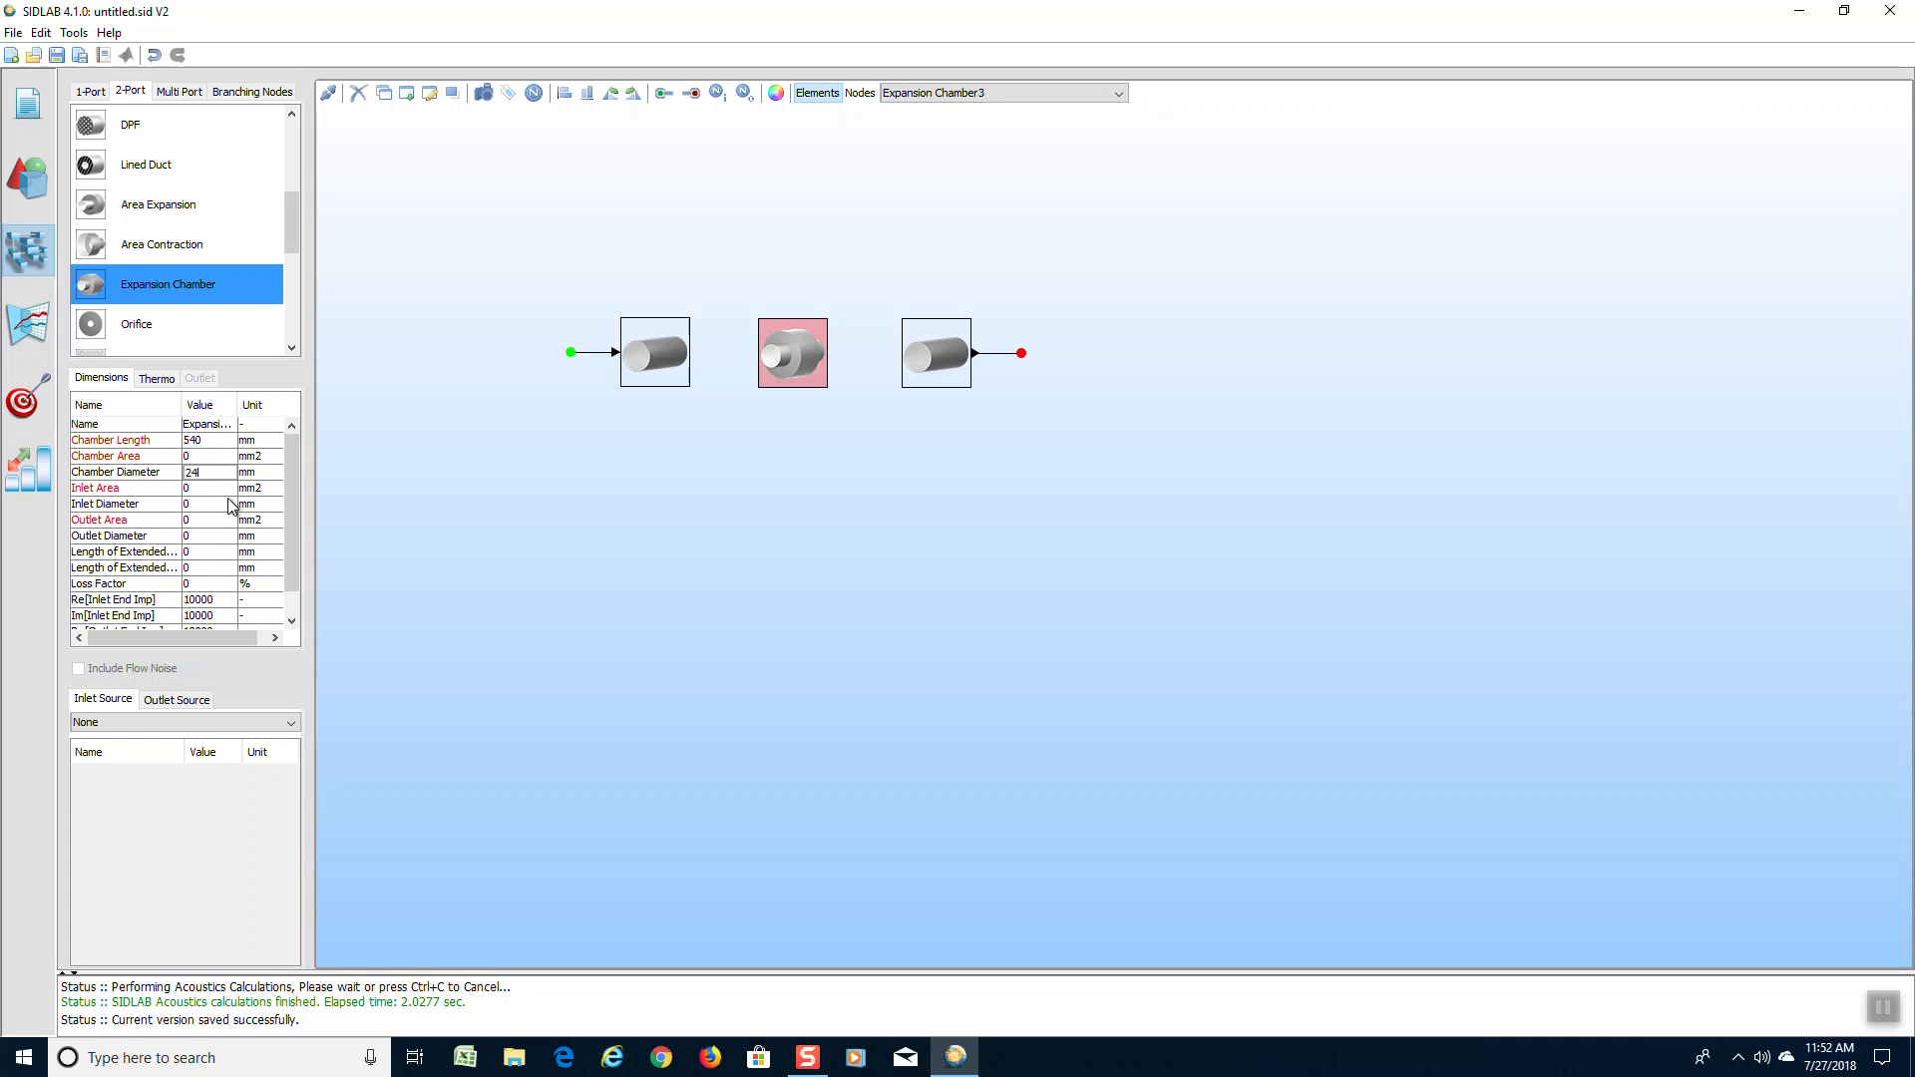
text(240)
click(774, 377)
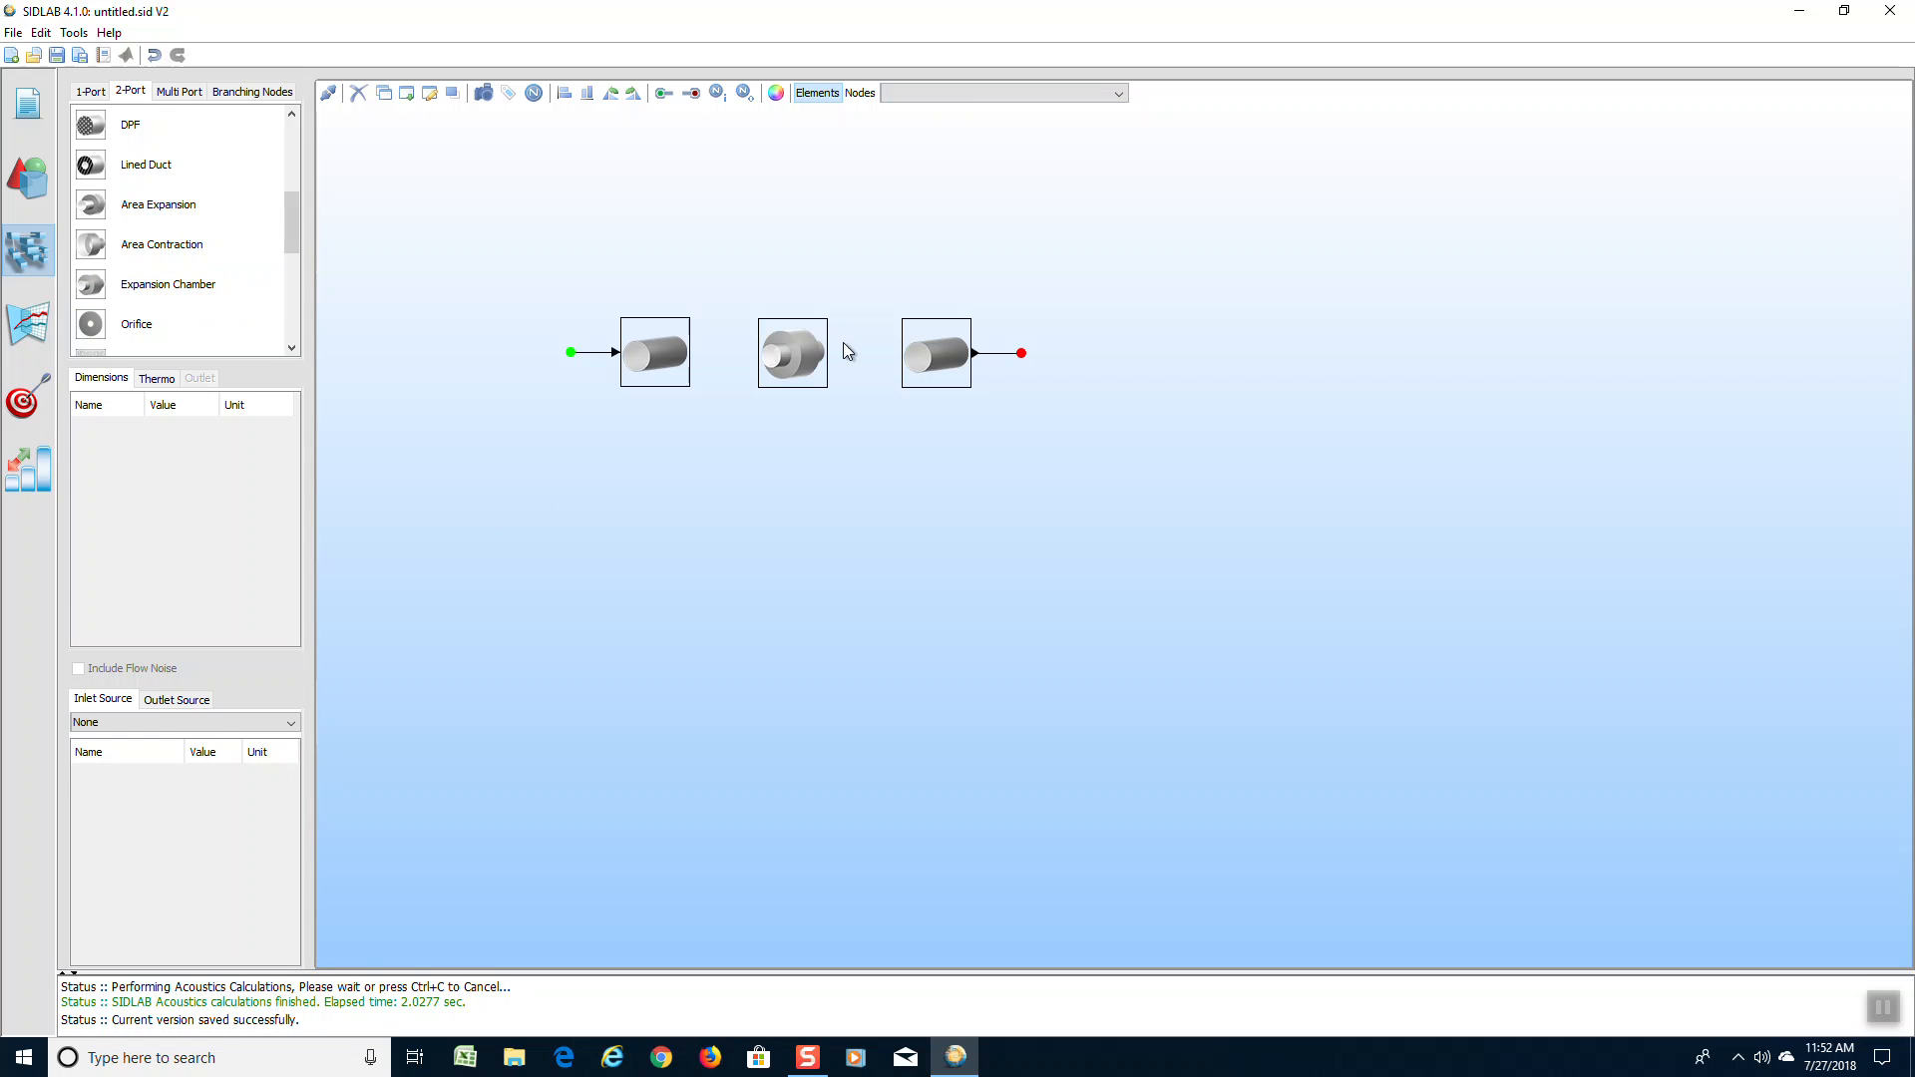
Set both the inlet and outlet diameters of the expansion chamber to 116.5 mm
click(808, 361)
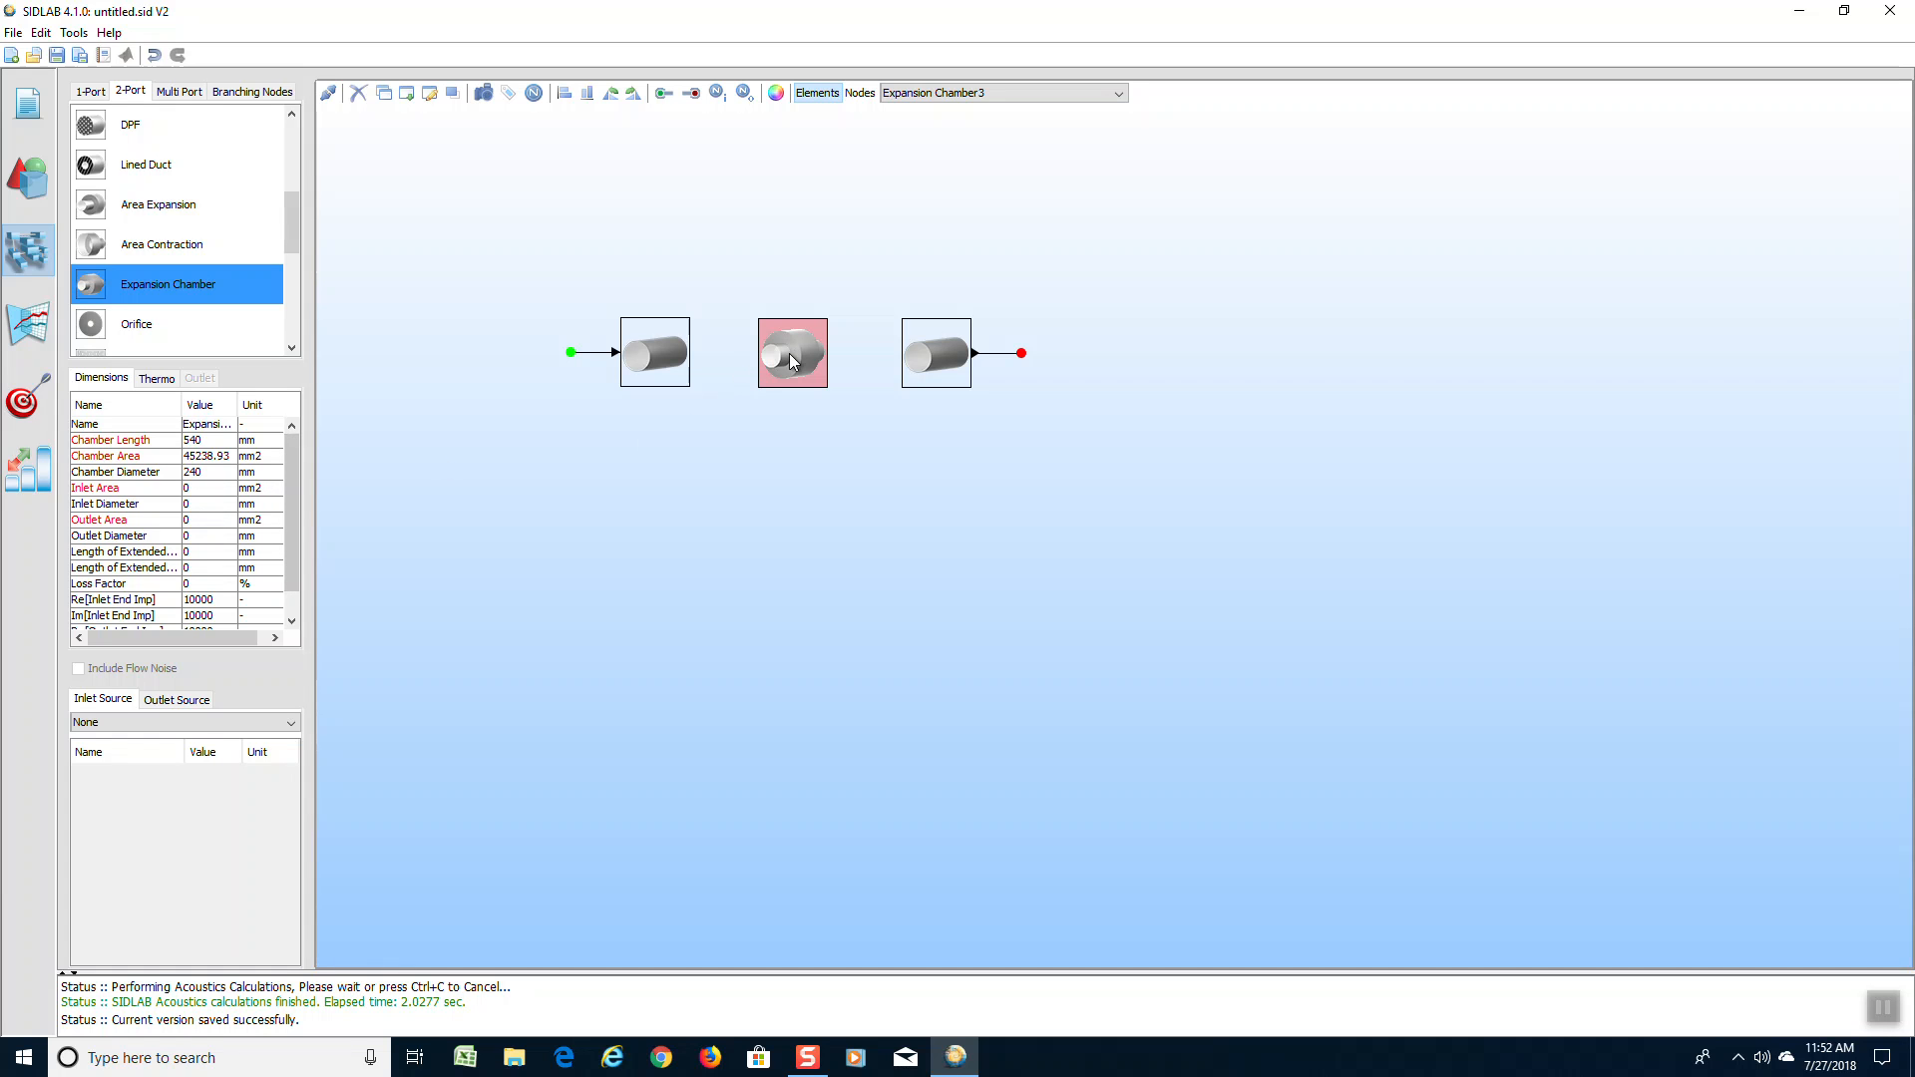
double_click(207, 505)
text(116.5)
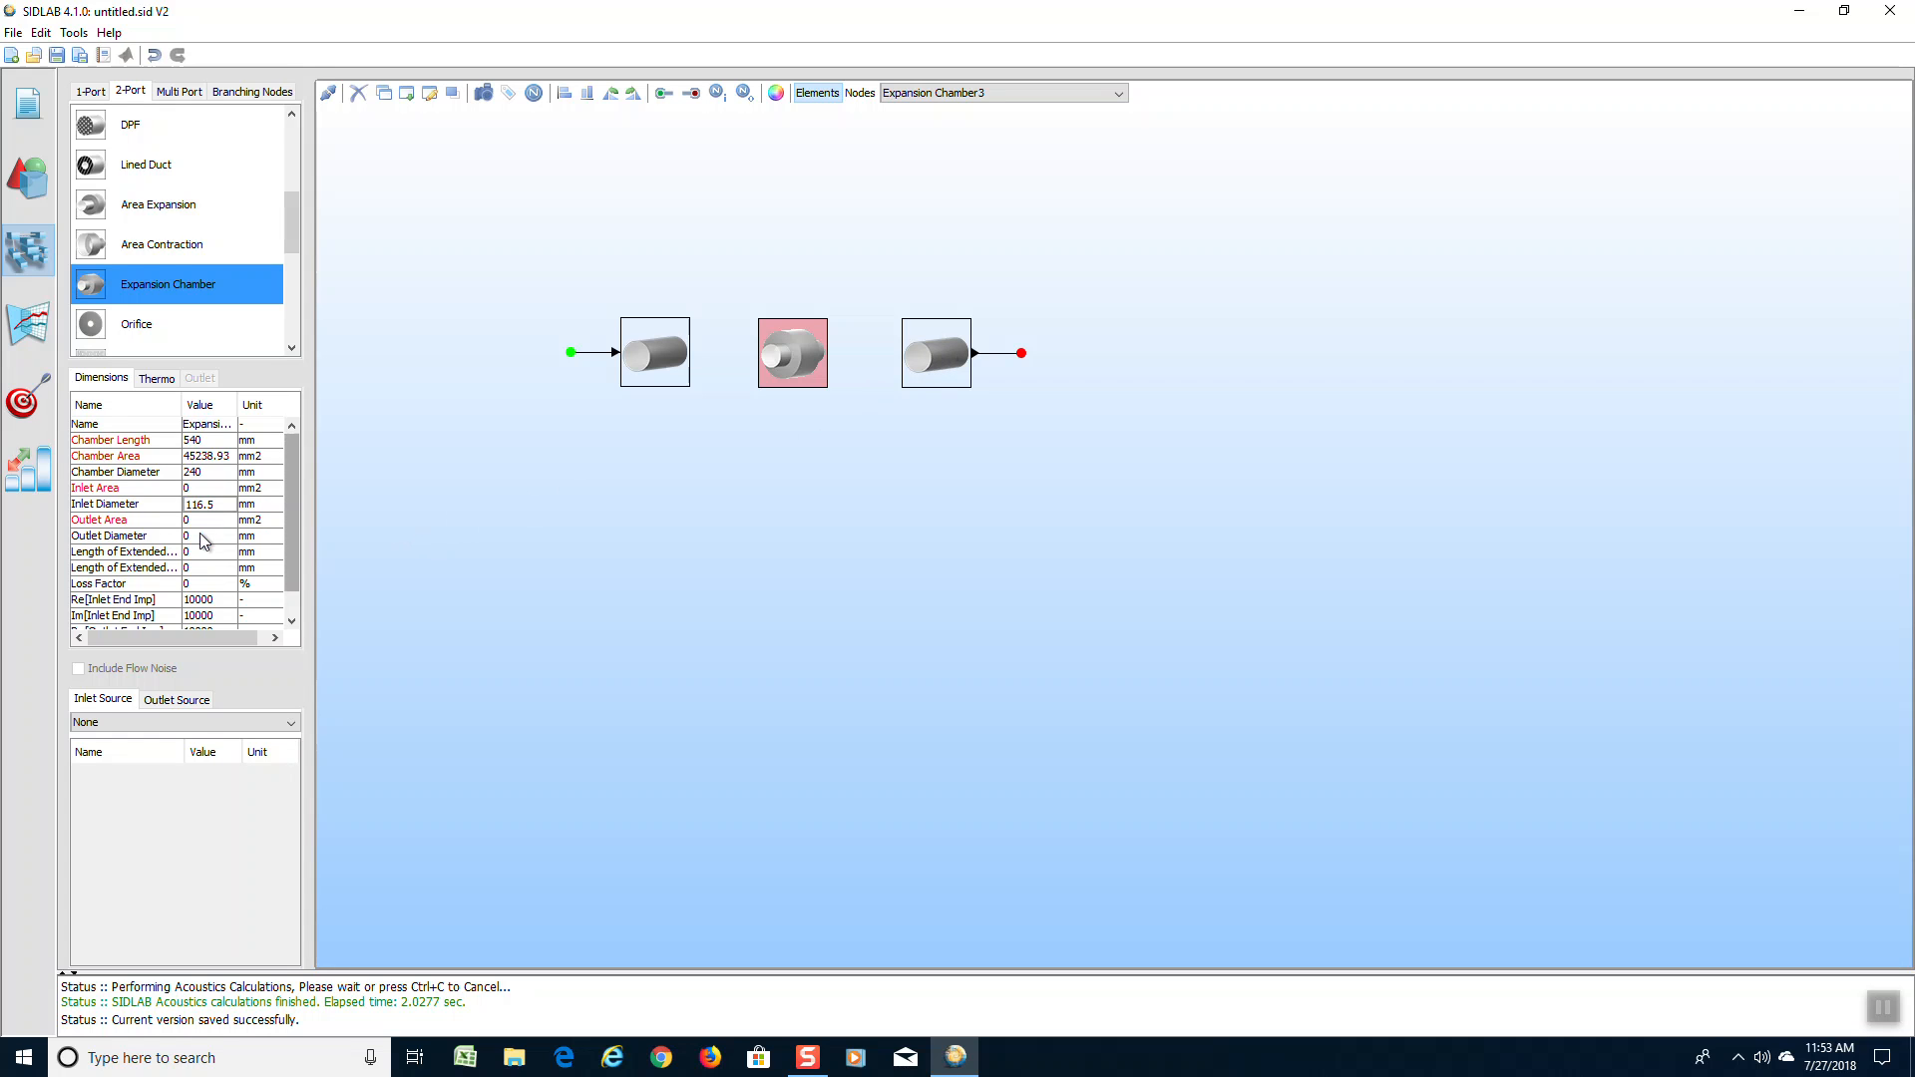
double_click(202, 536)
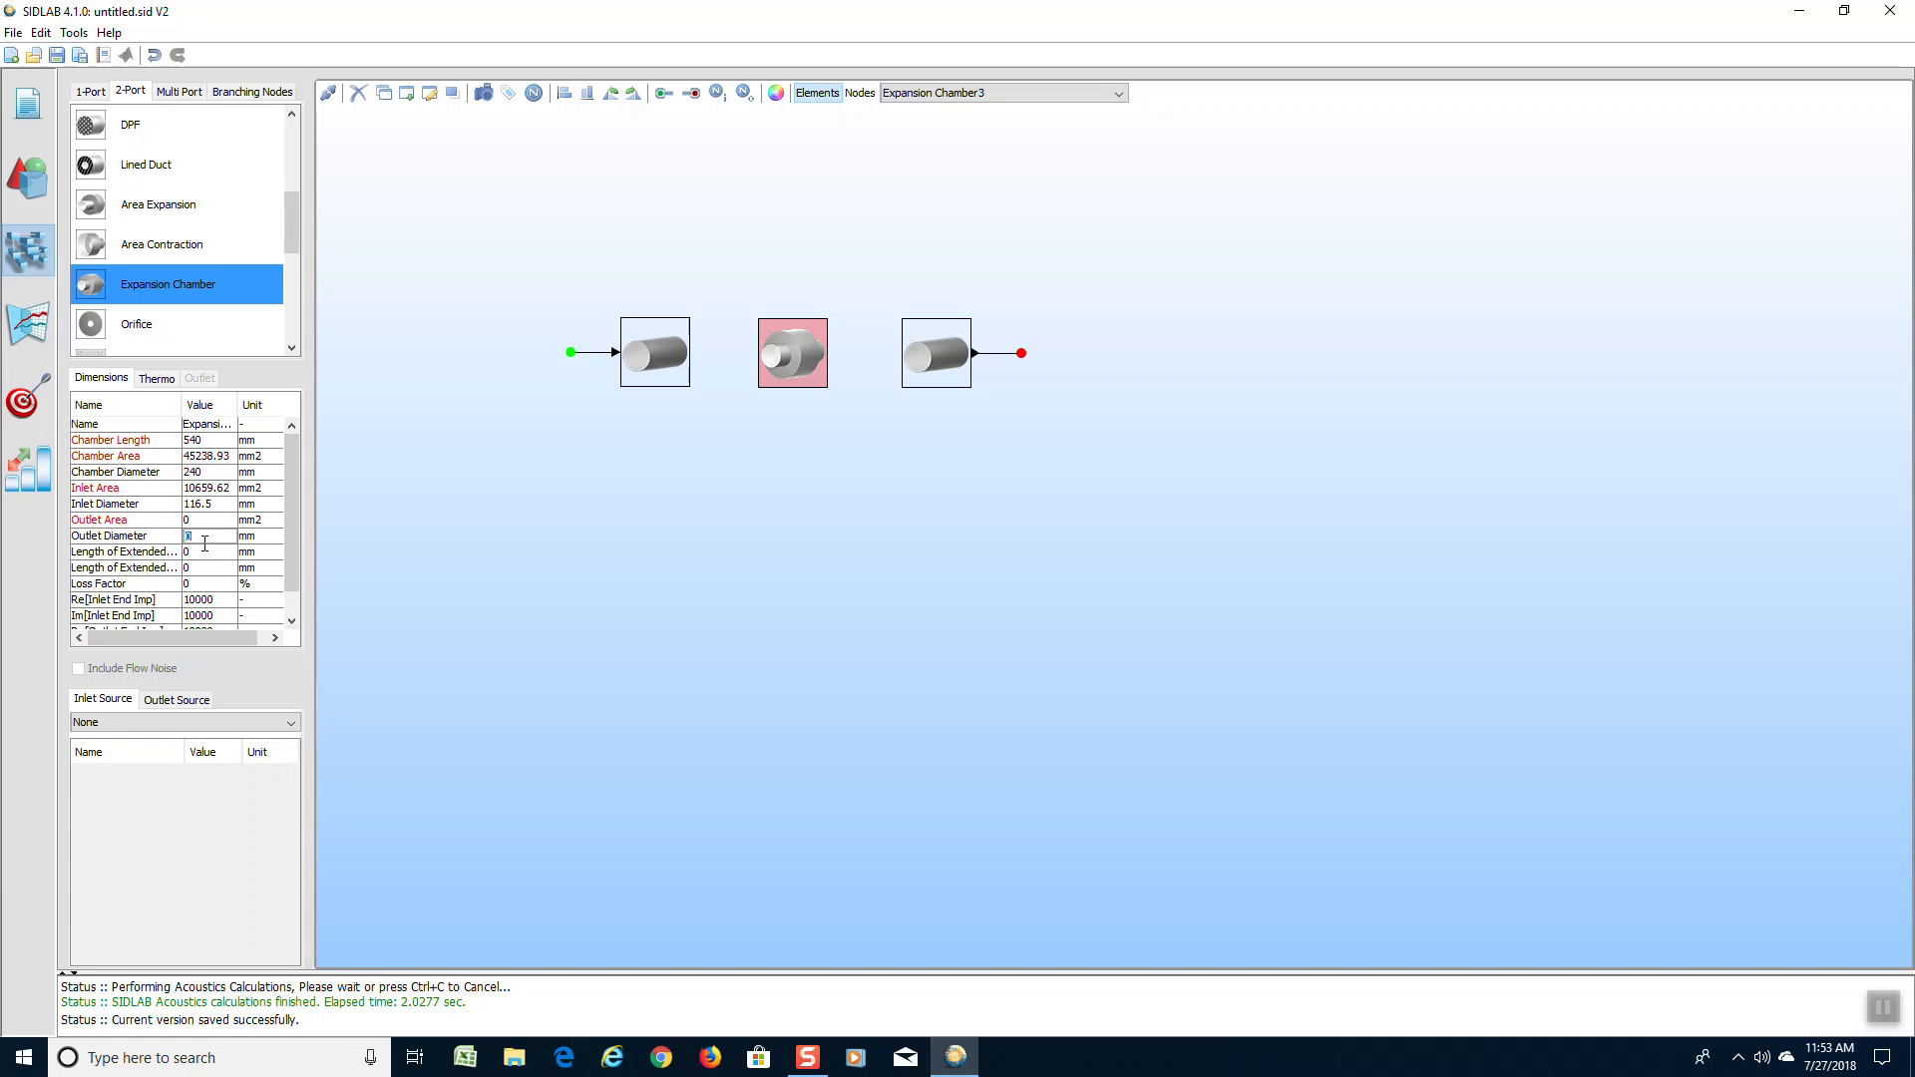
text(116.5)
click(265, 601)
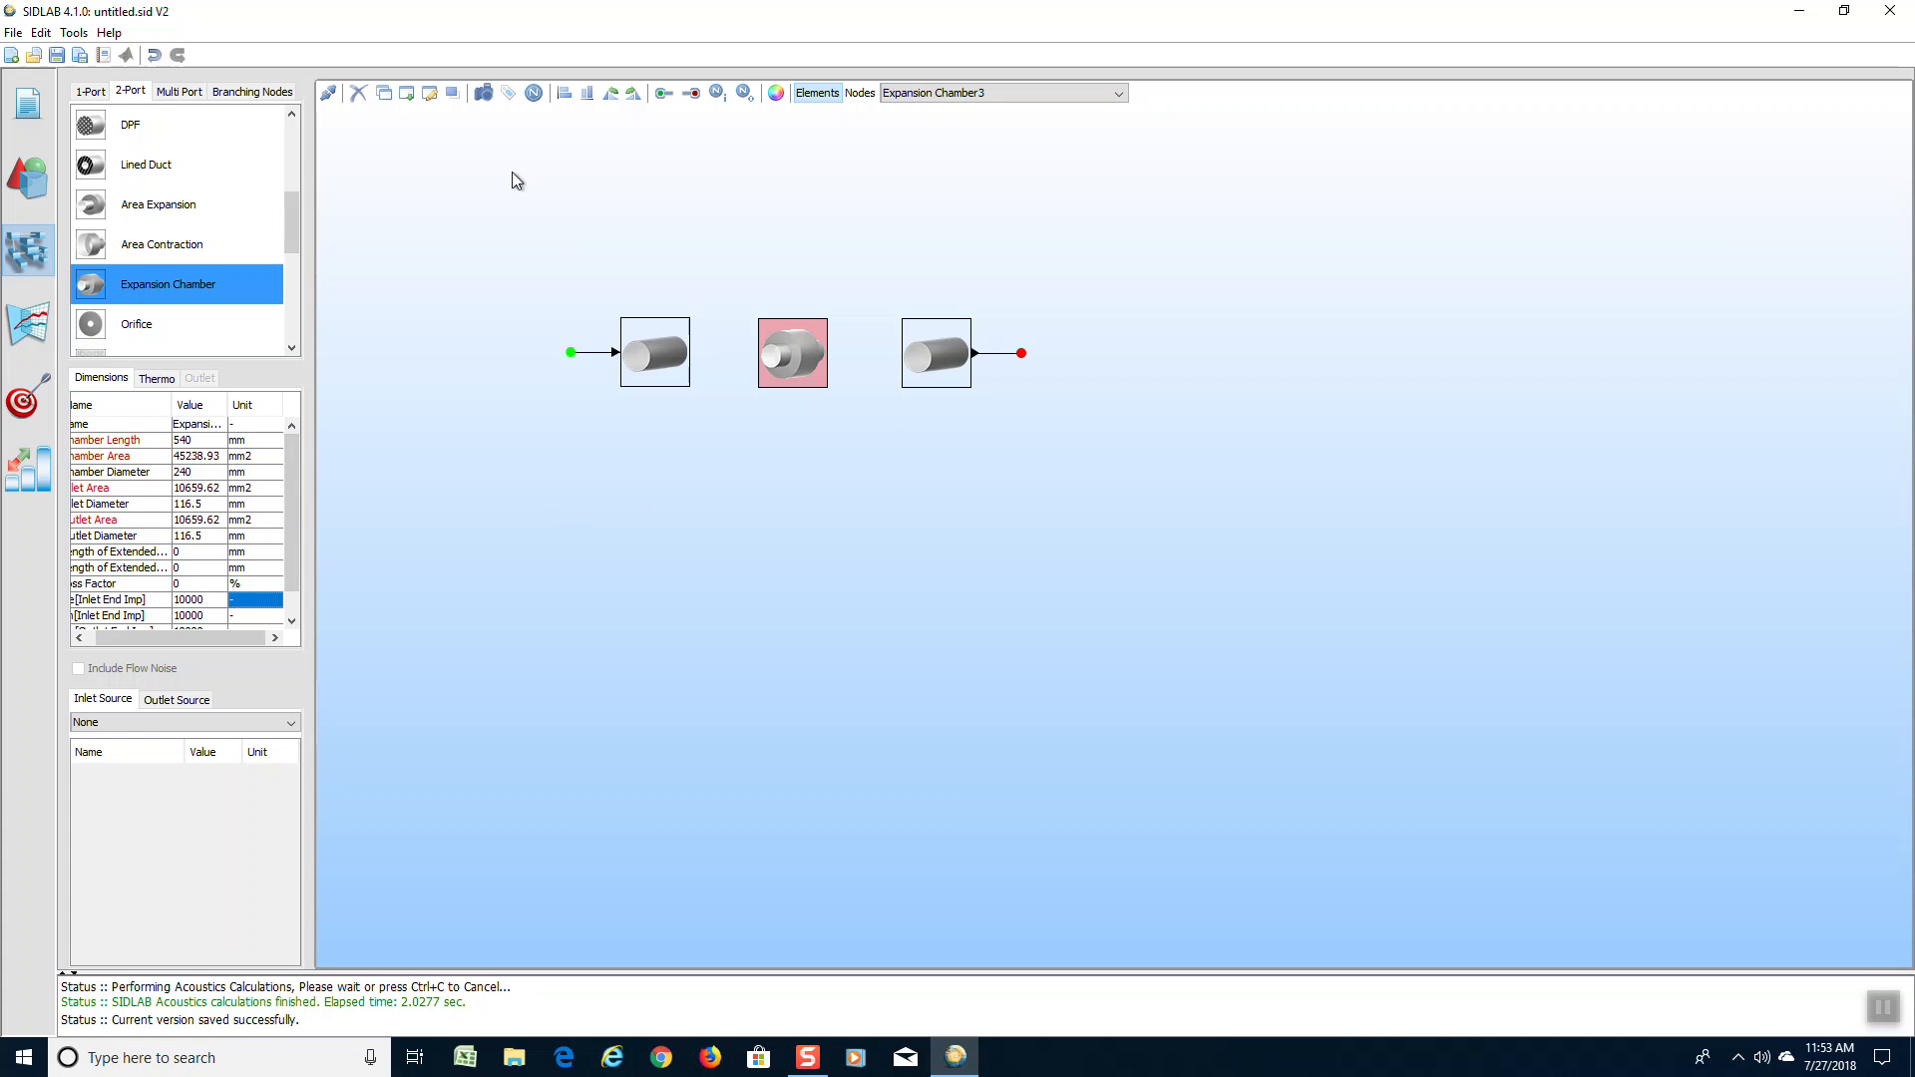
Connect the inlet pipe to the expansion chamber and the expansion chamber to the outlet pipe
click(330, 95)
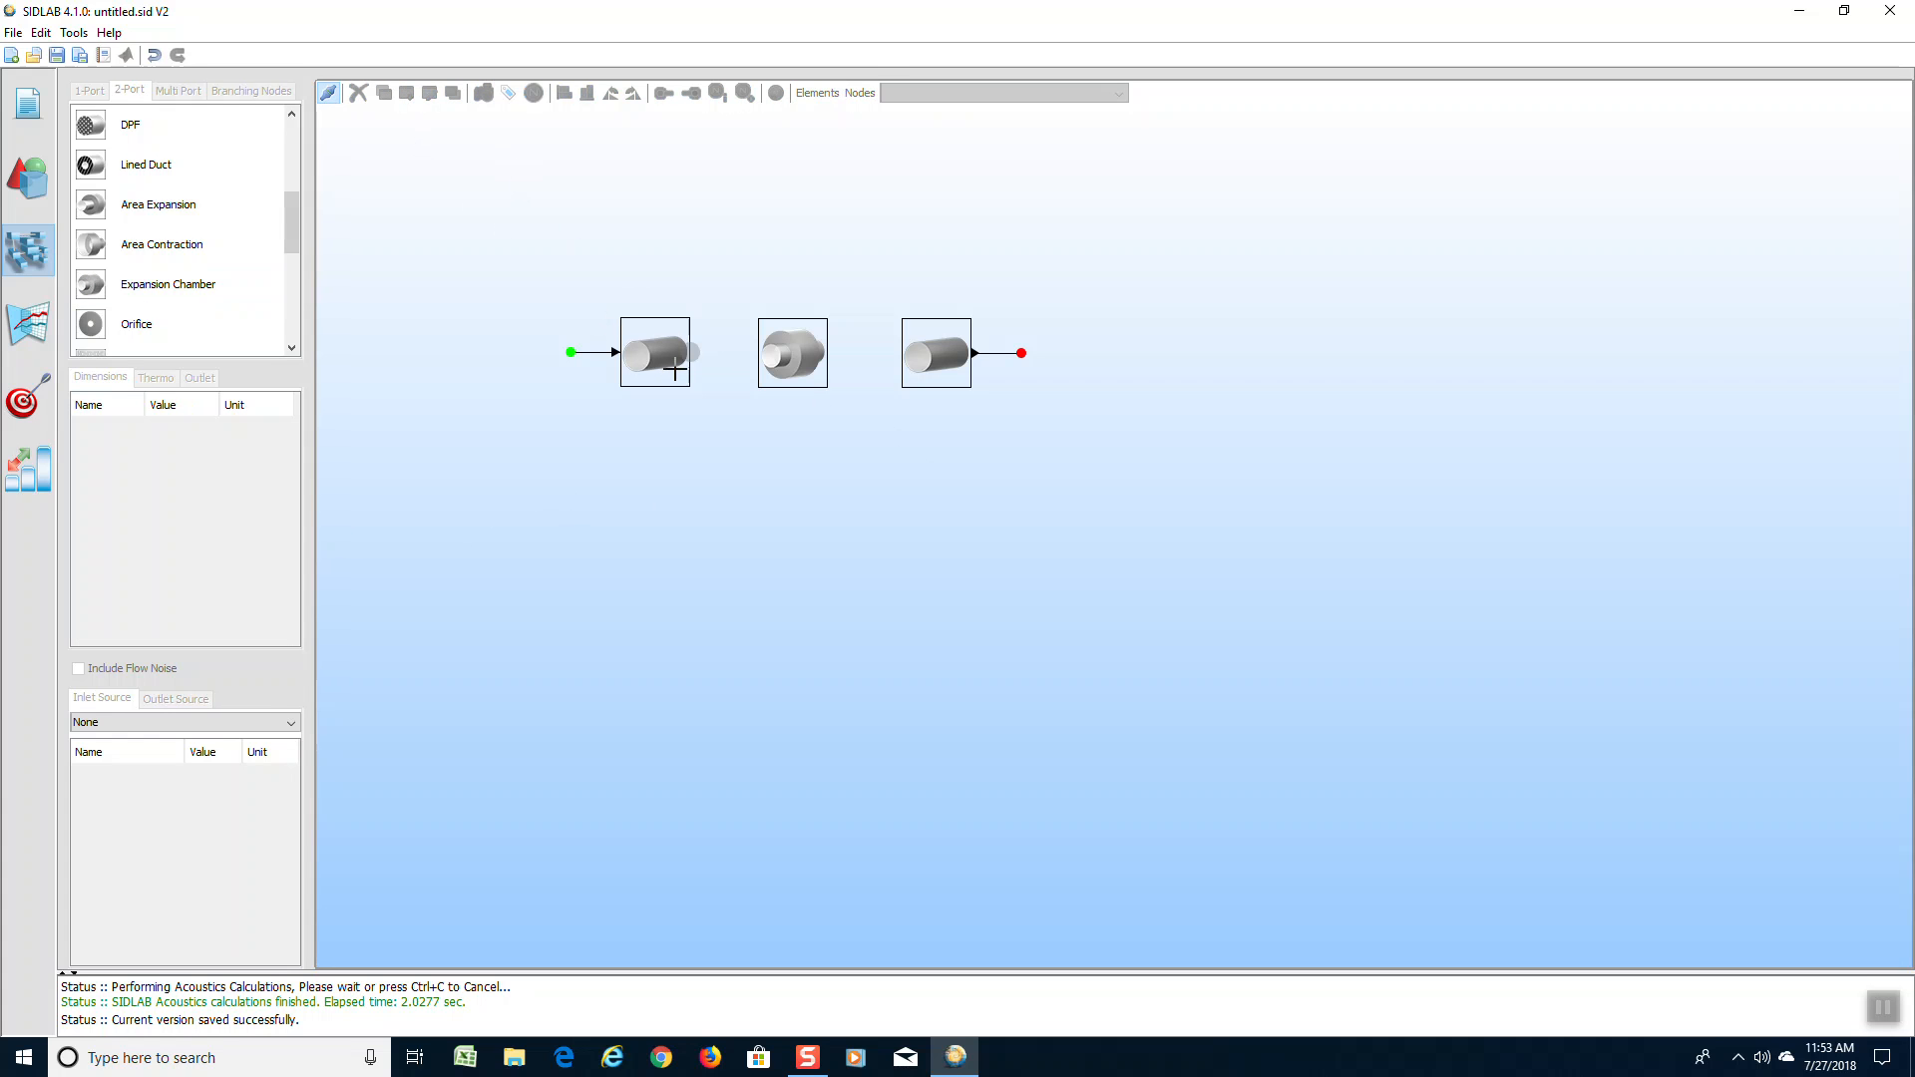
click(764, 355)
click(905, 355)
click(330, 94)
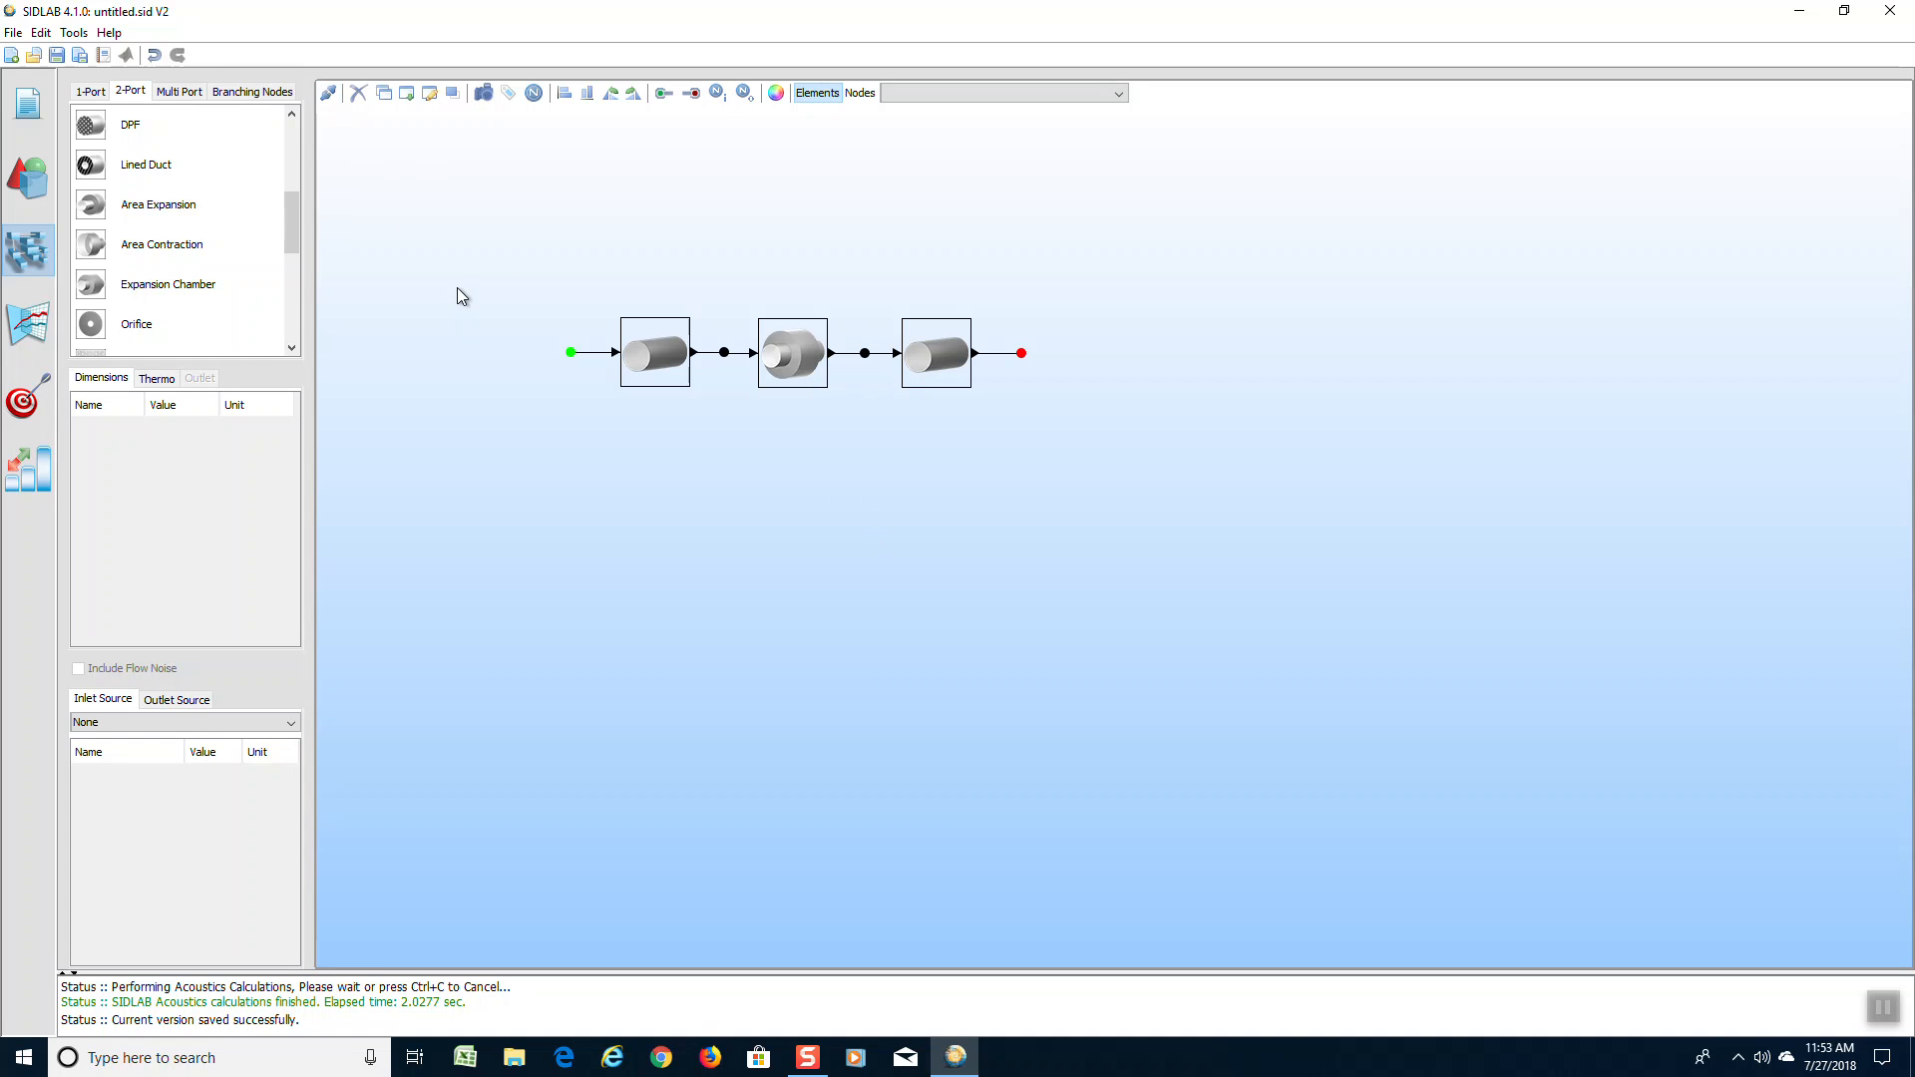
Calculate the acoustics of the expansion chamber network and plot its transmission loss in comparison with the saved version "1: 3 pipes"
click(28, 324)
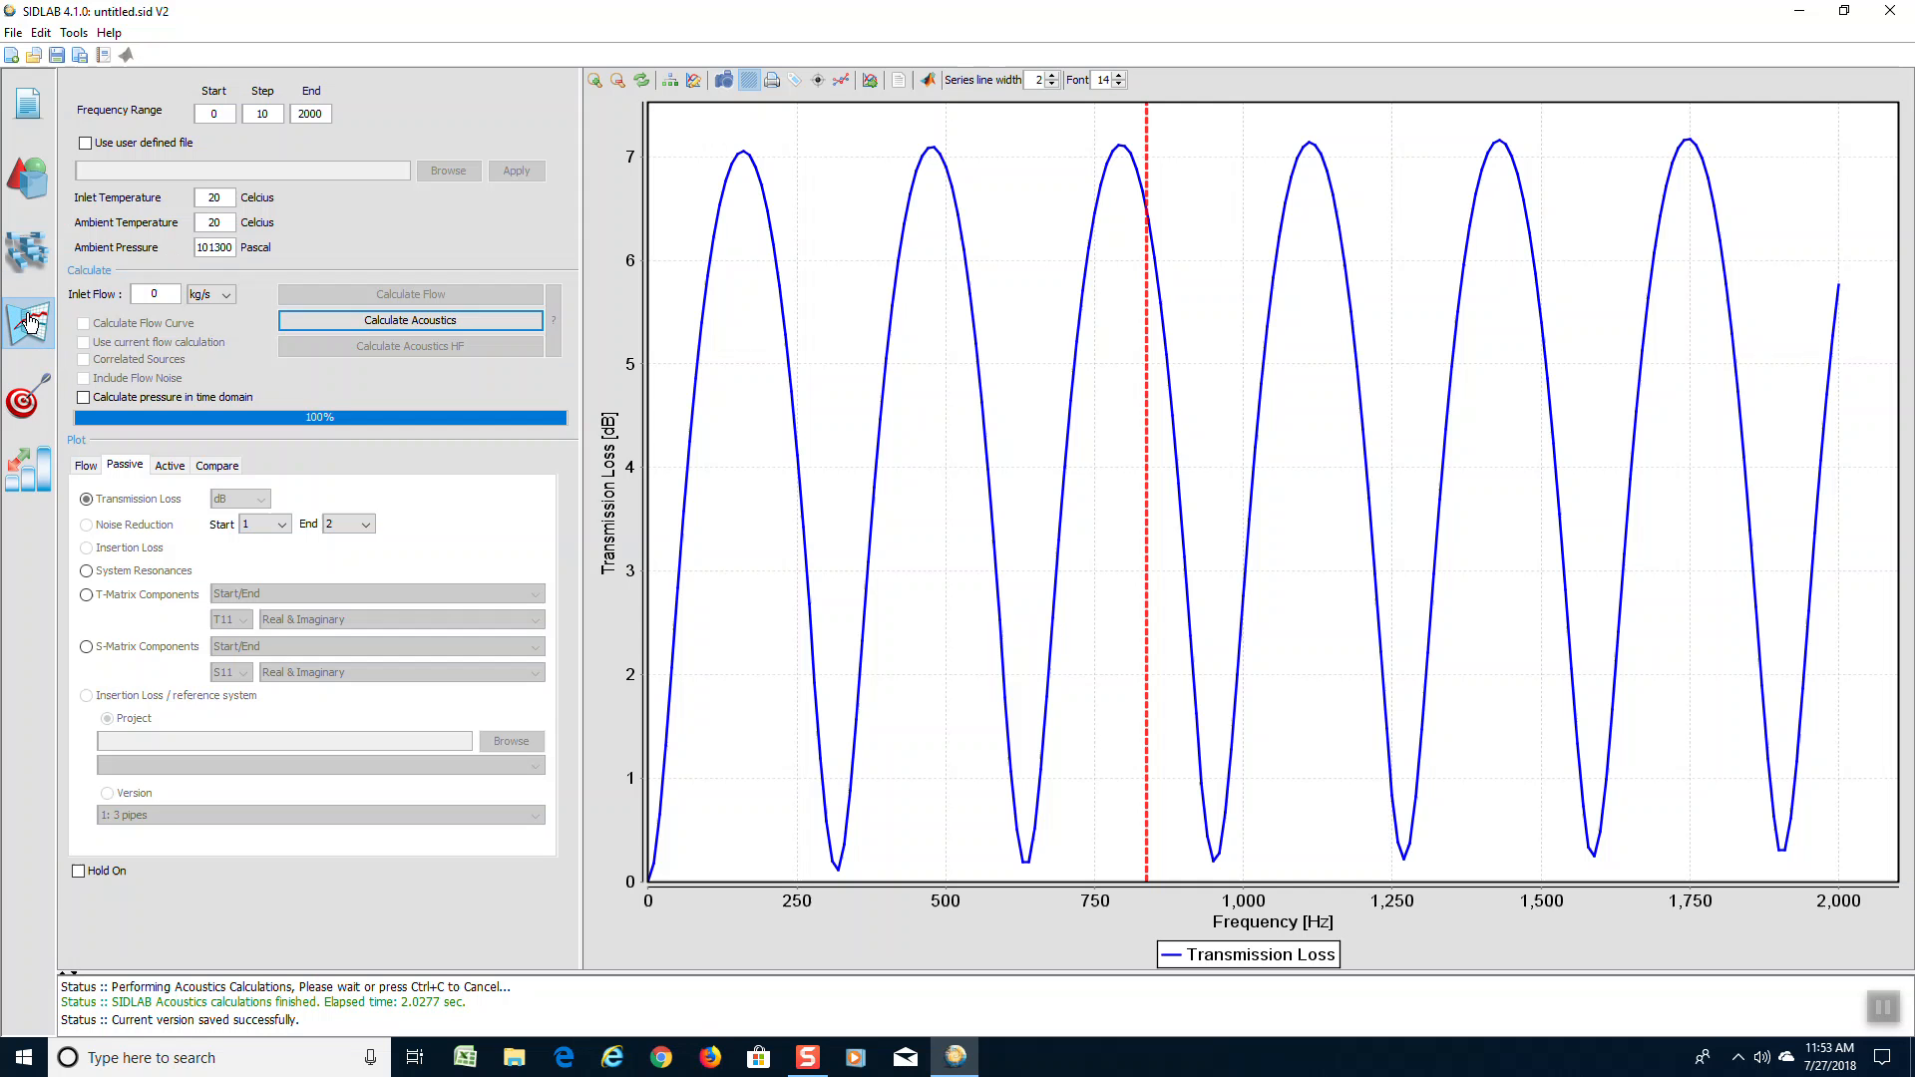
click(417, 324)
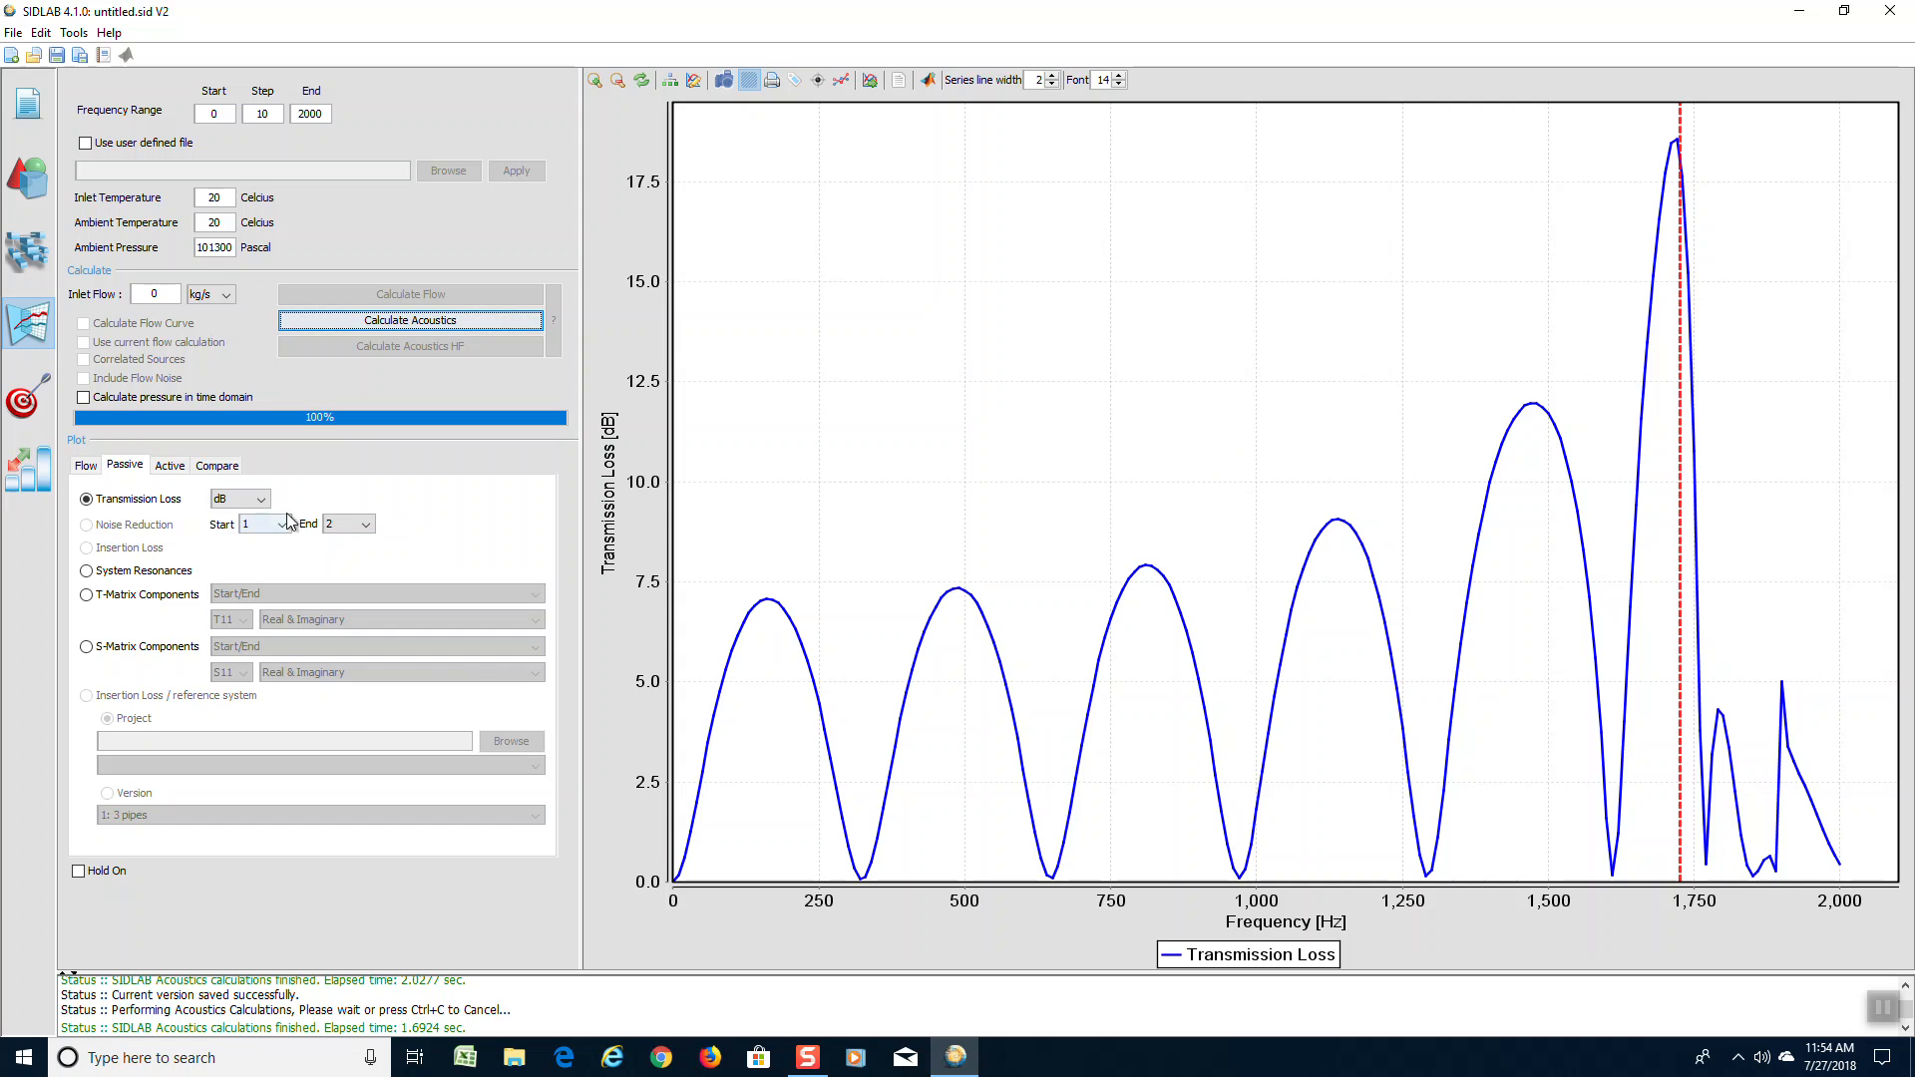
click(219, 466)
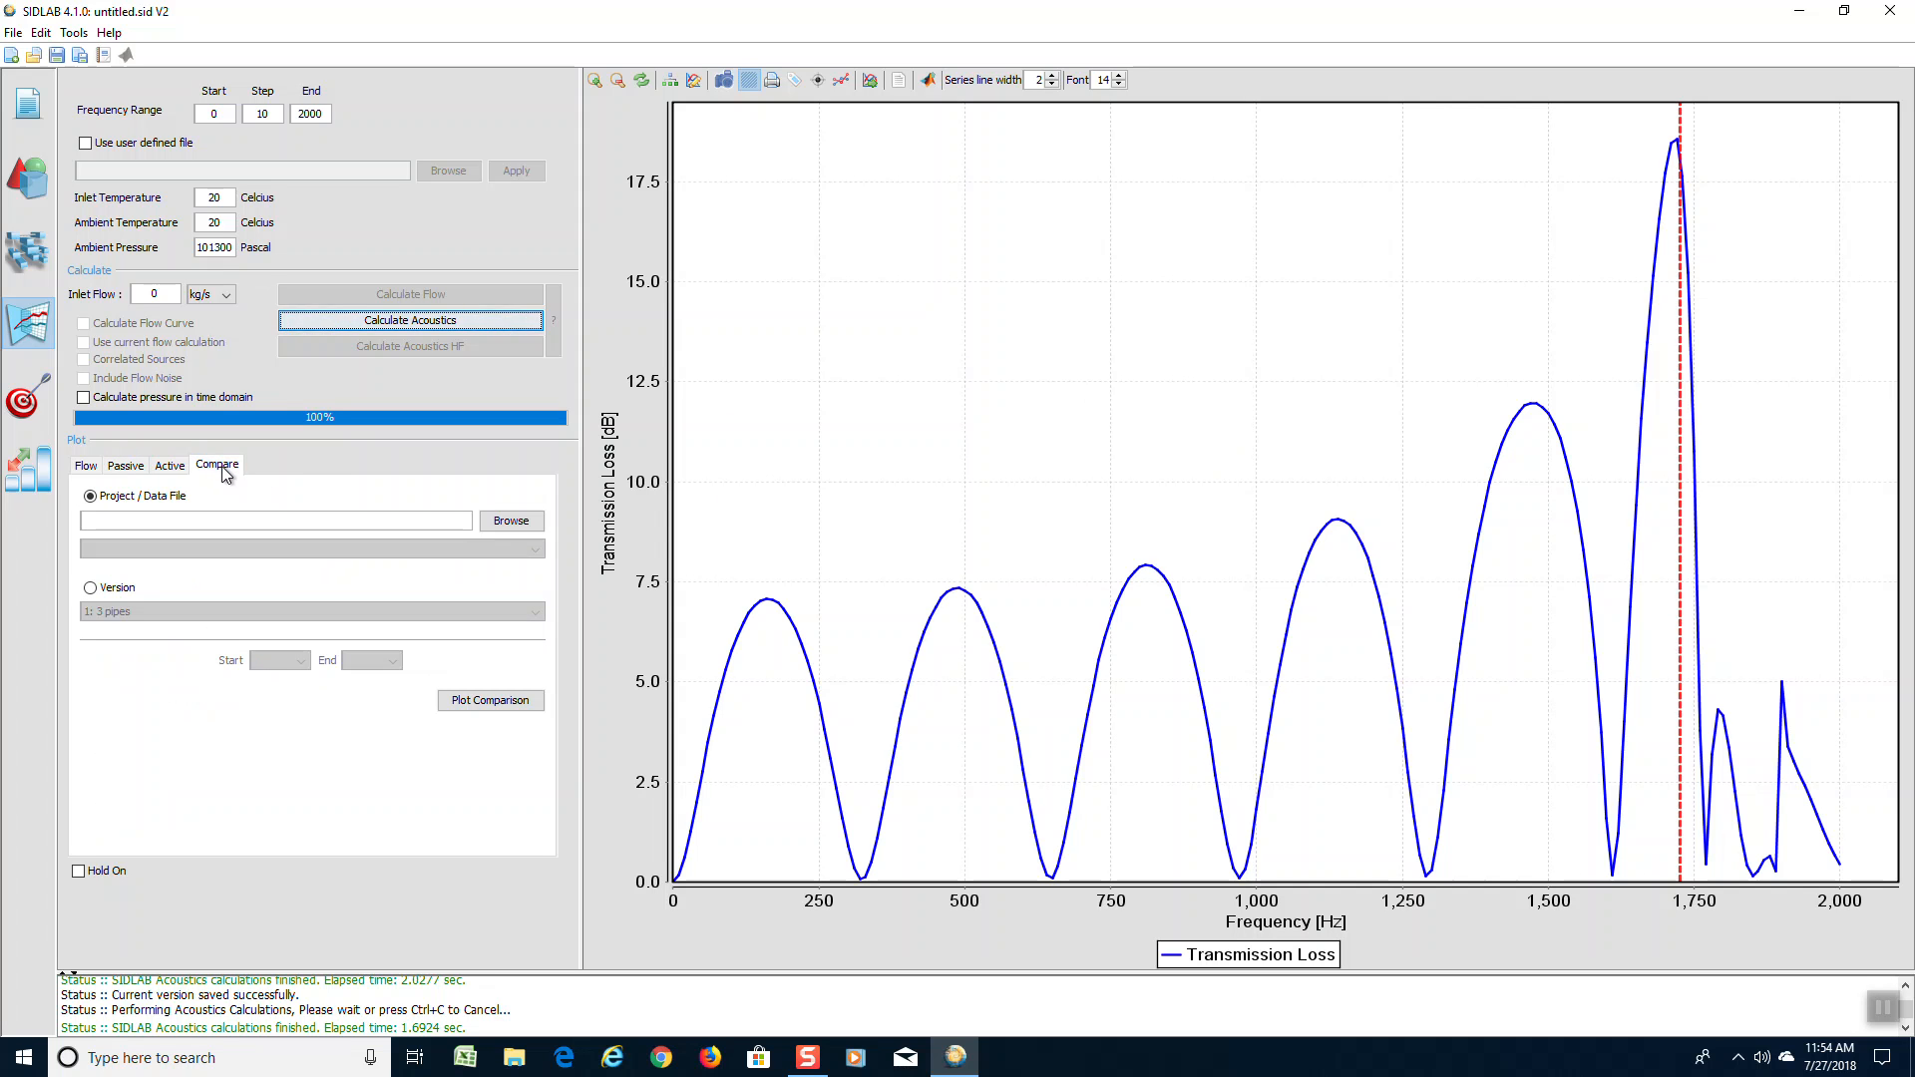
click(93, 588)
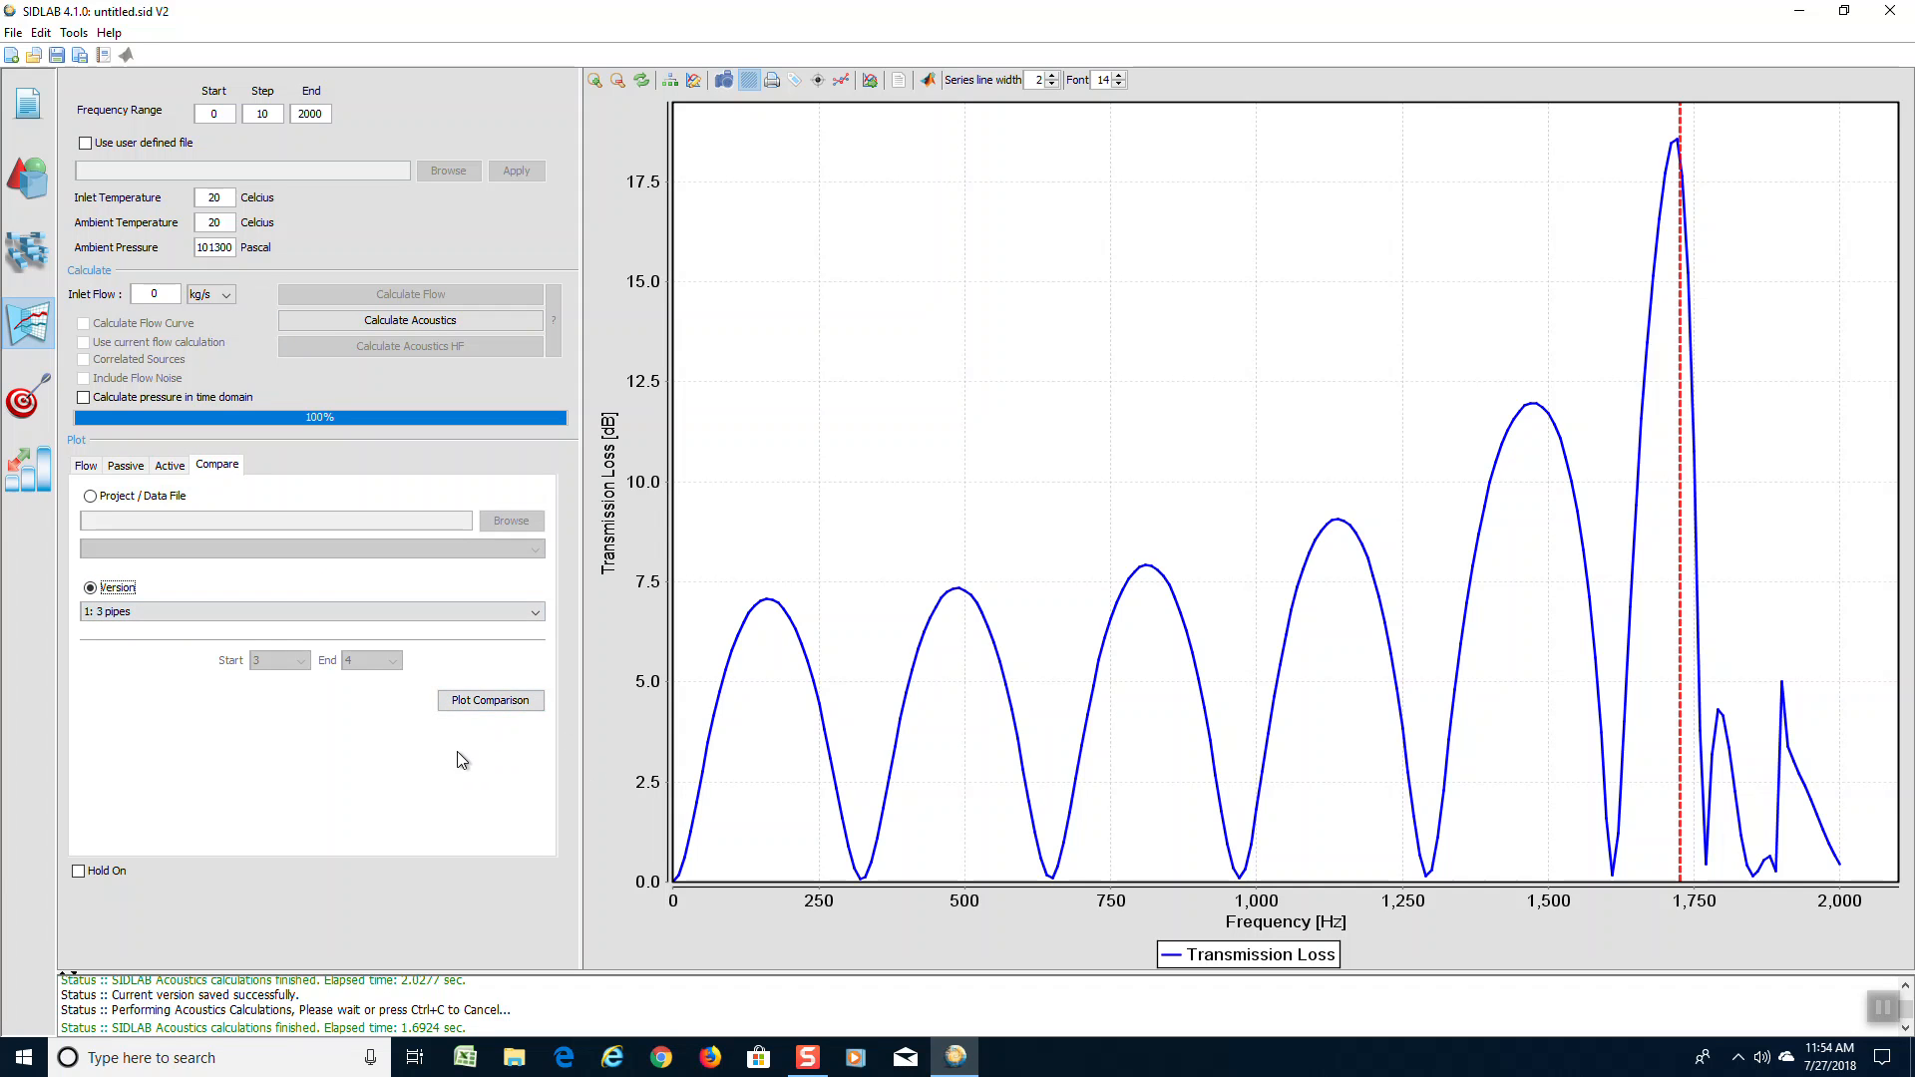
click(487, 701)
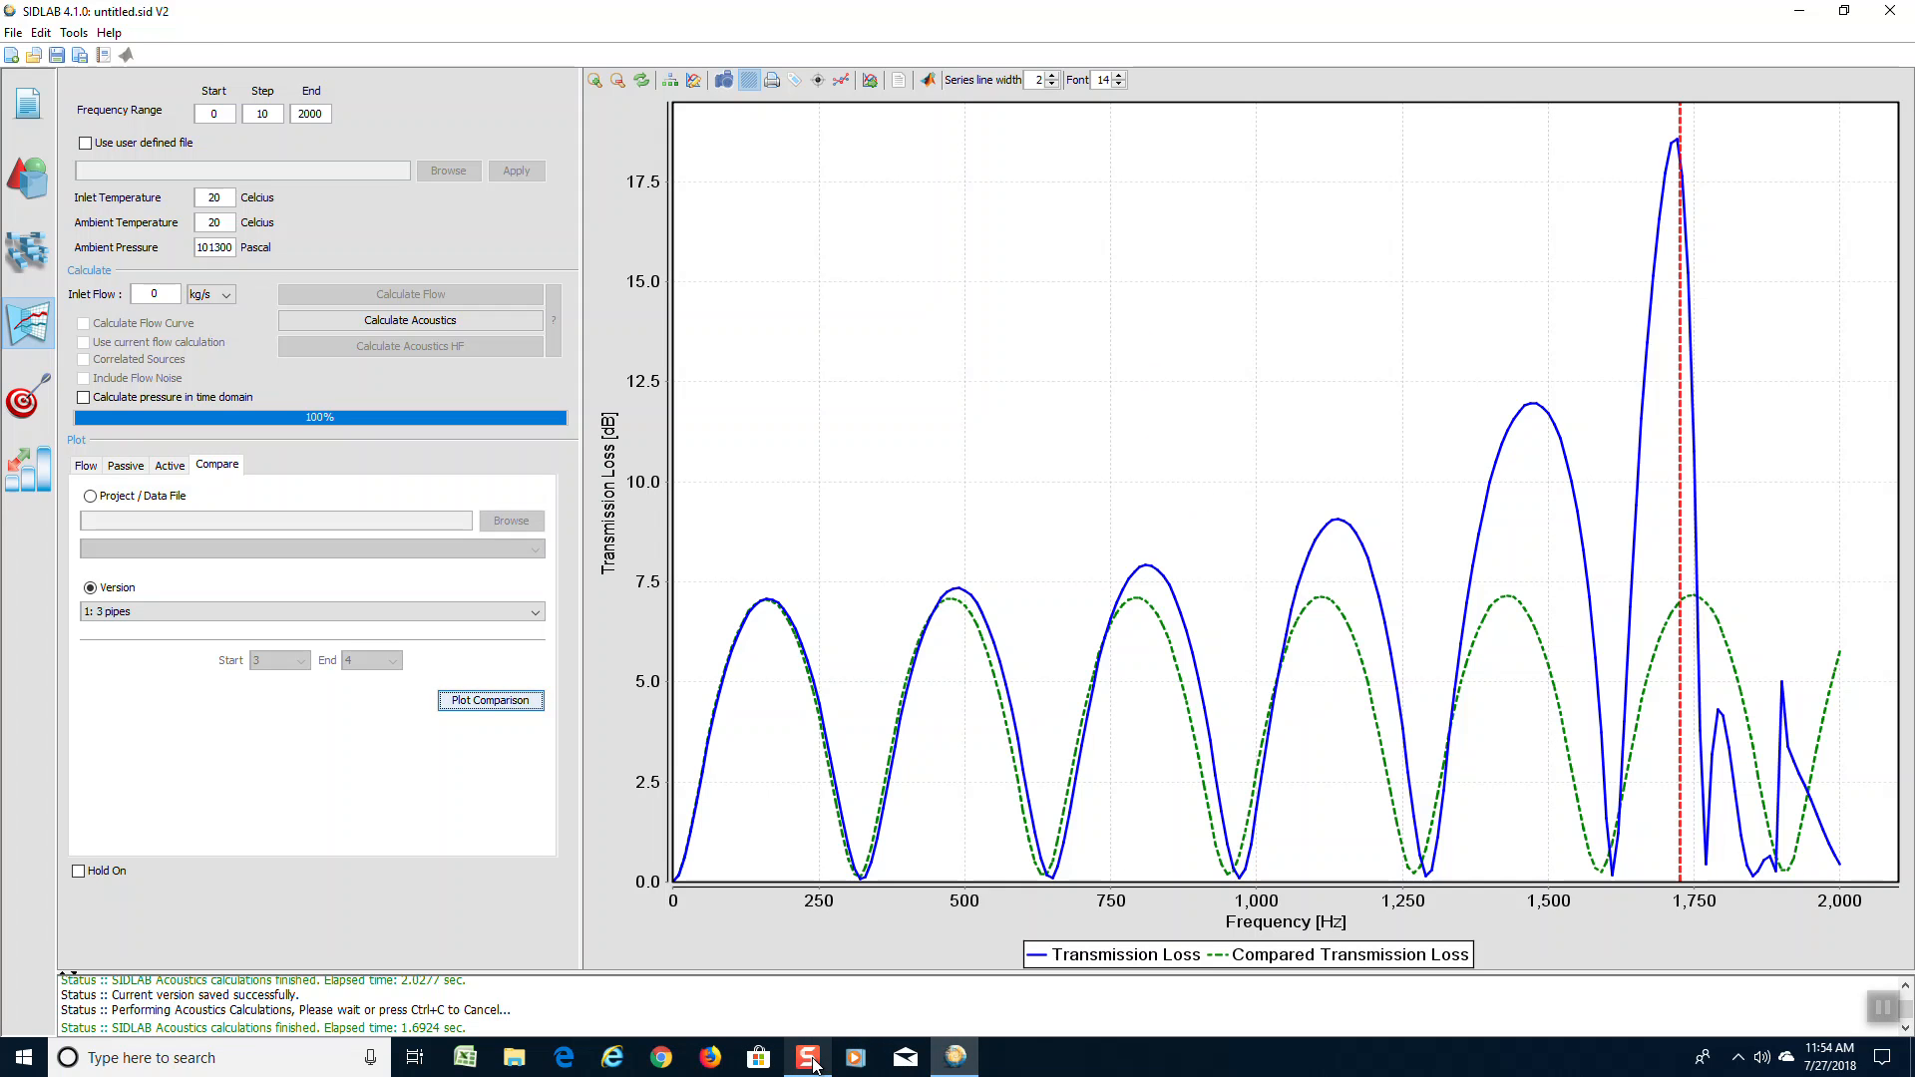
mouse_move(810, 1062)
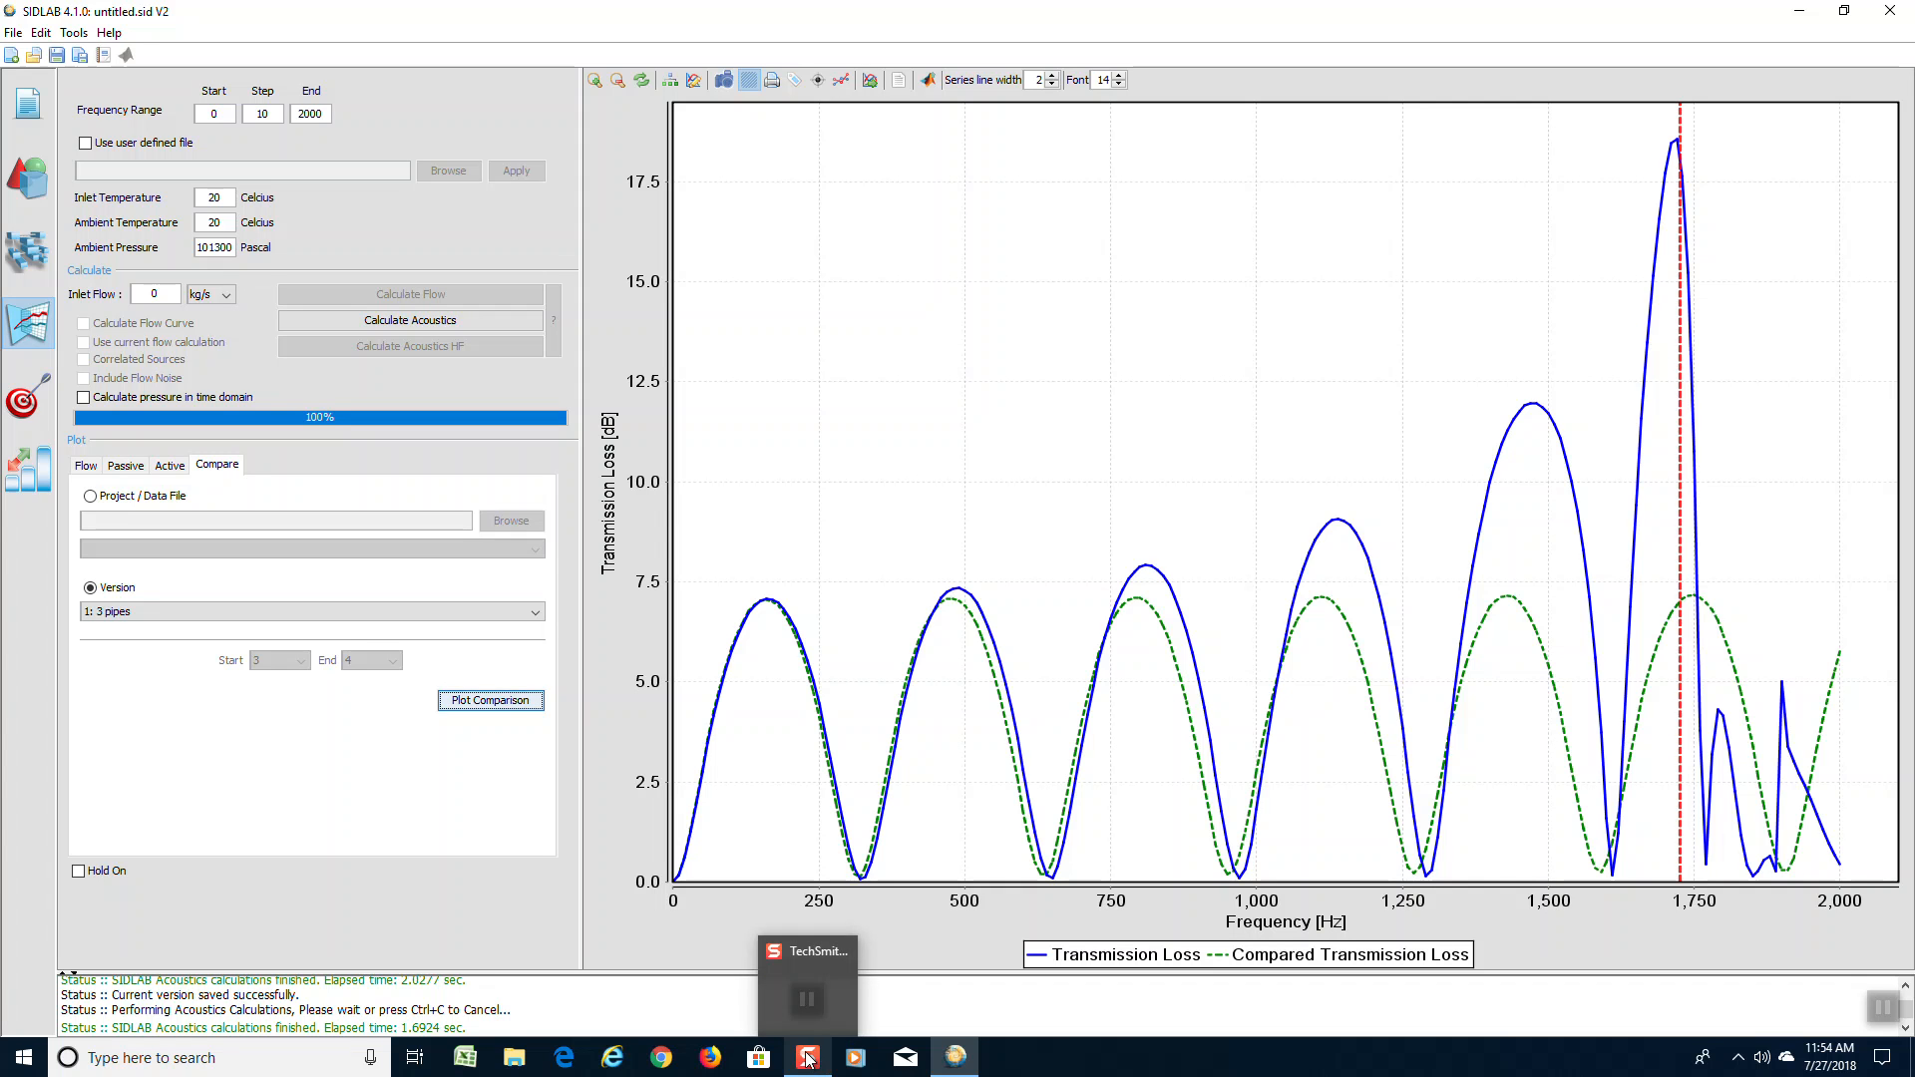